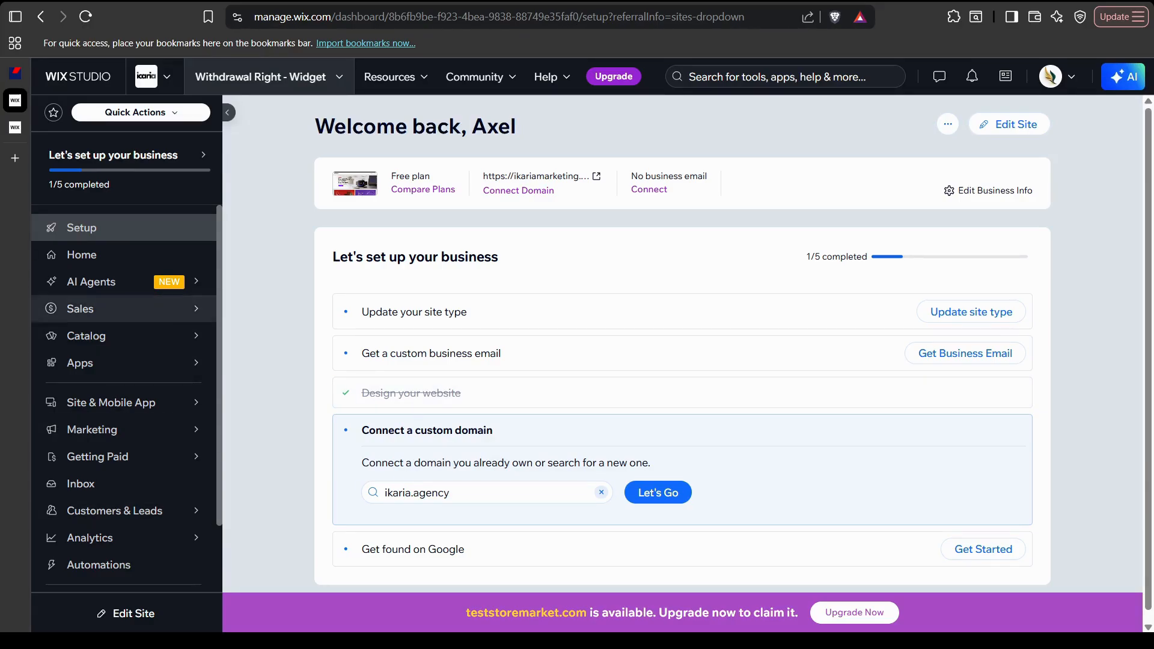
Show the Customers & Leads flyout submenu in the site dashboard sidebar
mouse_move(114, 510)
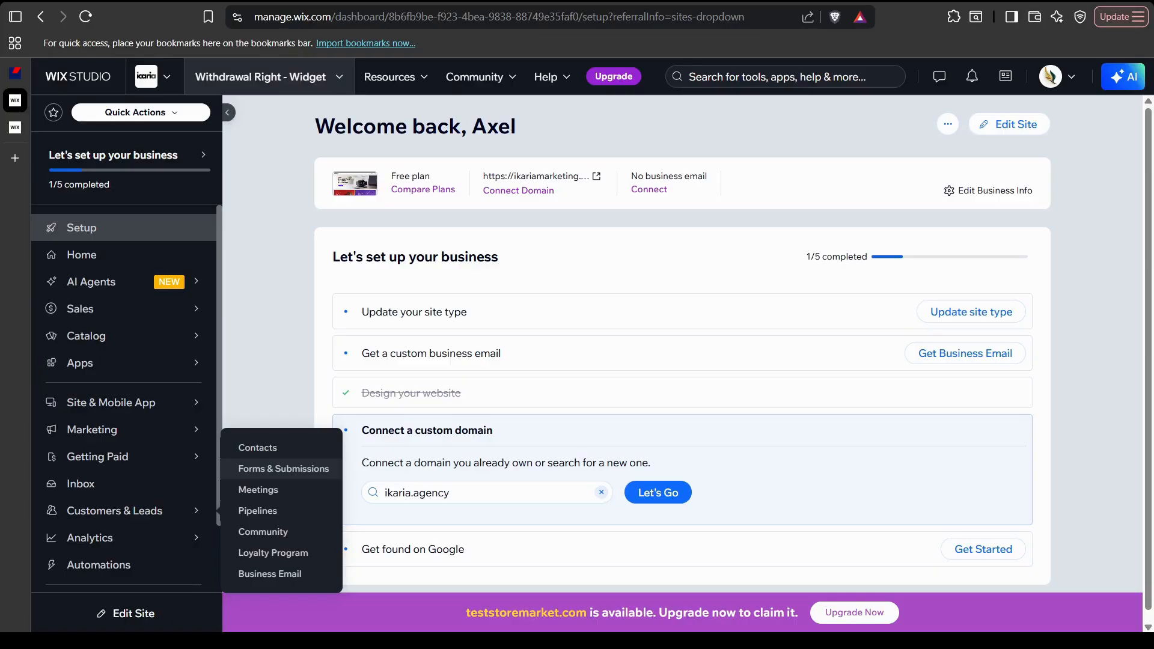
Go to Forms & Submissions and show the actions menu for My Form
click(283, 468)
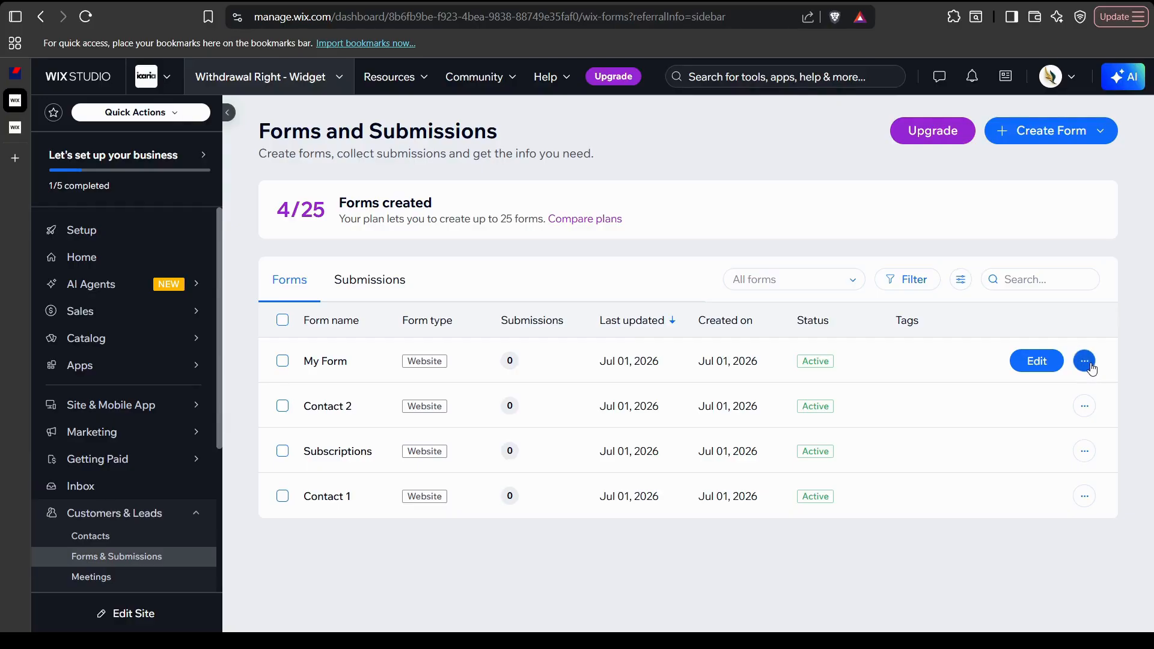
click(1085, 362)
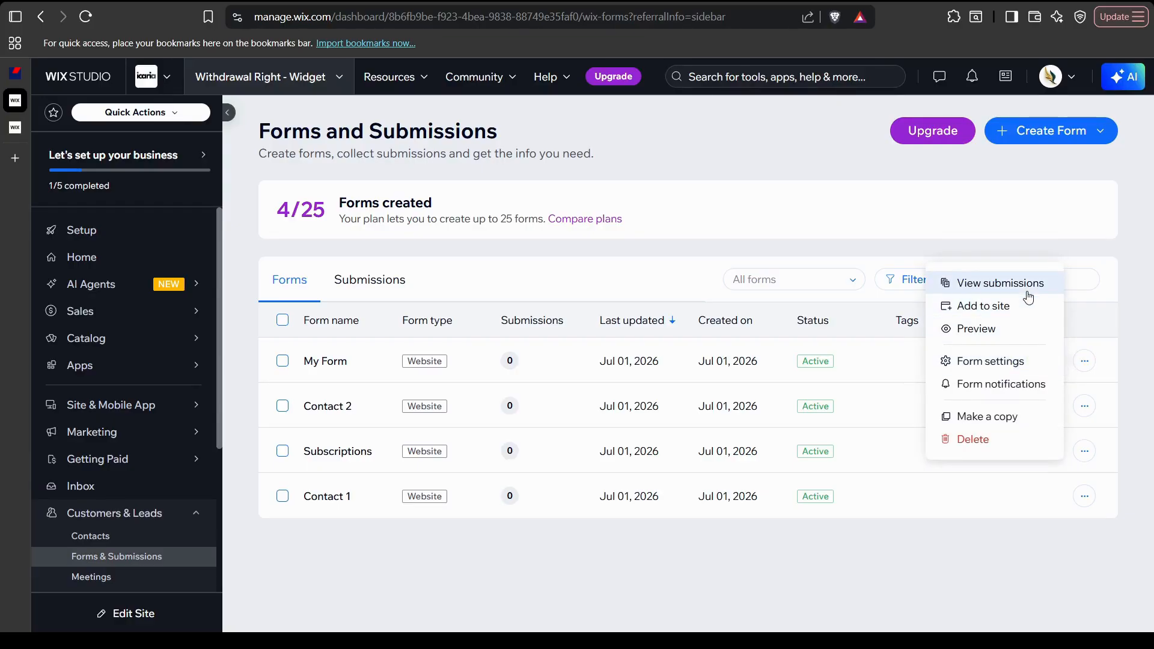
Open My Form's notification settings at the Notifications and automations section
click(991, 386)
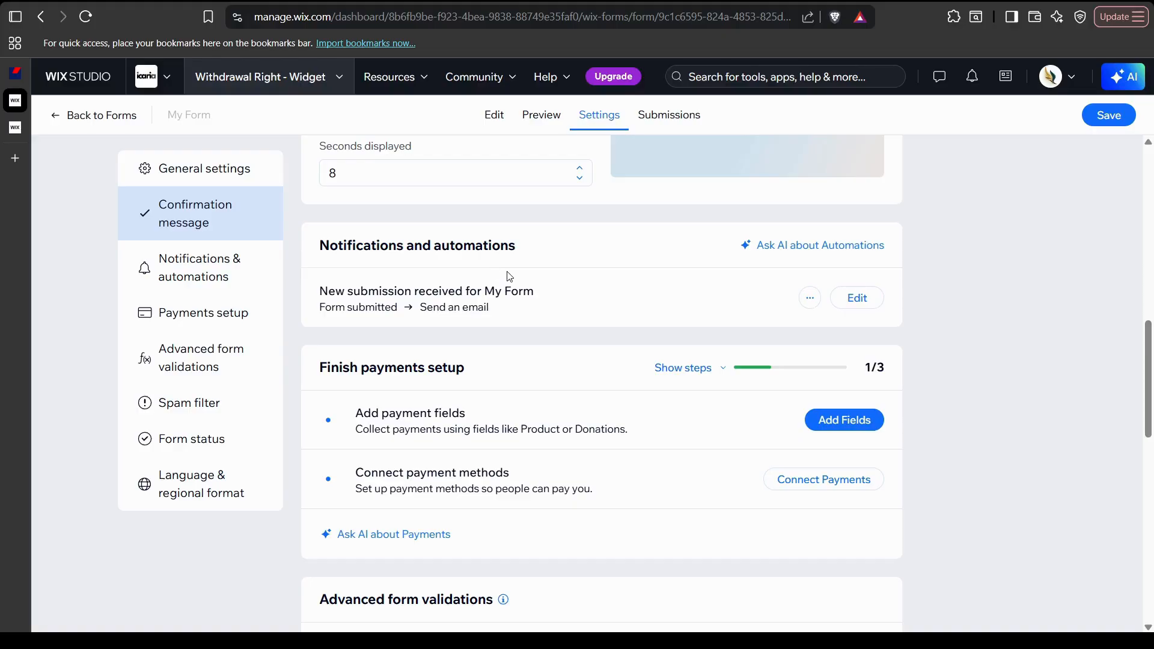
scroll(541, 327, up, 12)
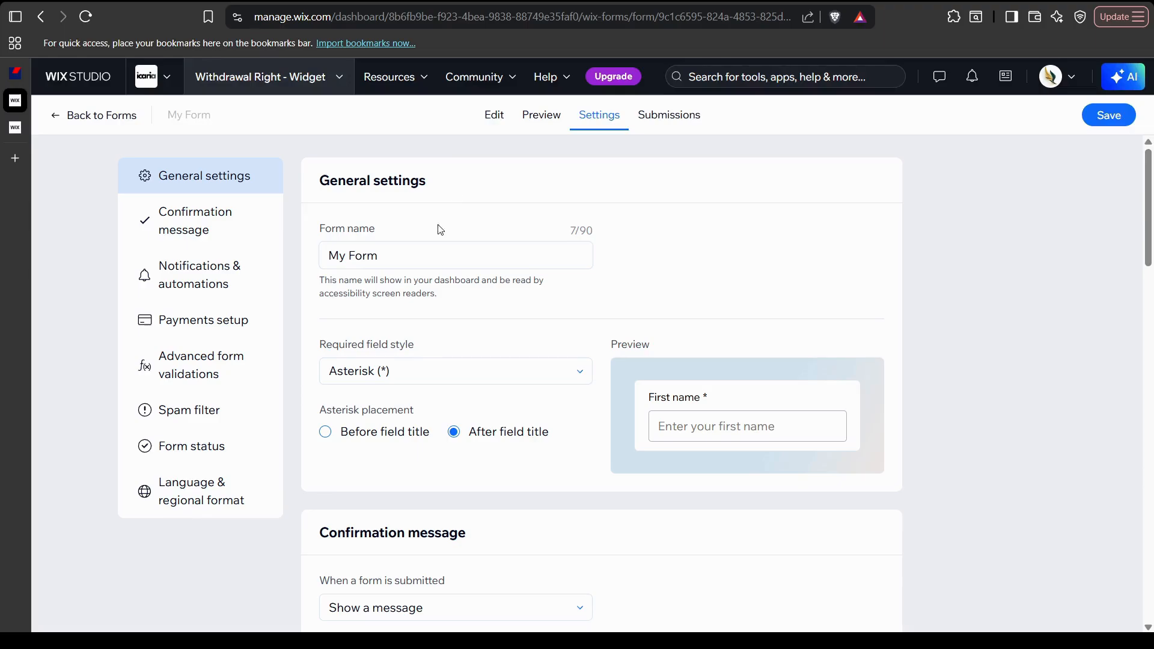
scroll(434, 260, down, 4)
scroll(434, 260, down, 8)
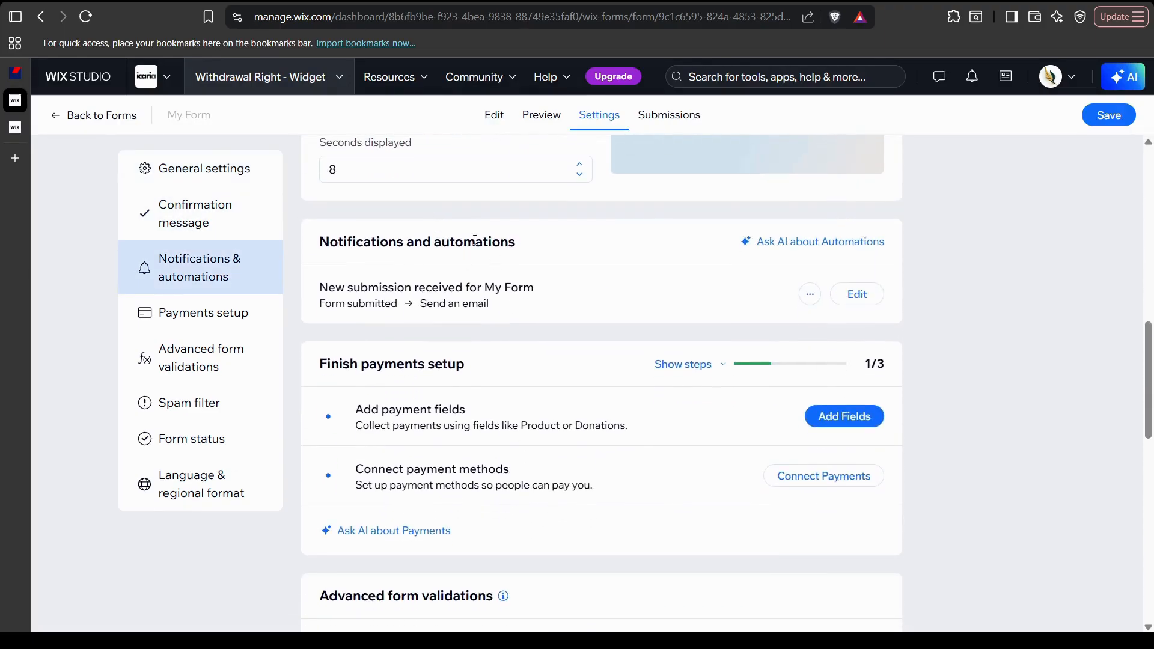
Edit the 'New submission received for My Form' automation and view its Form submitted trigger
click(853, 308)
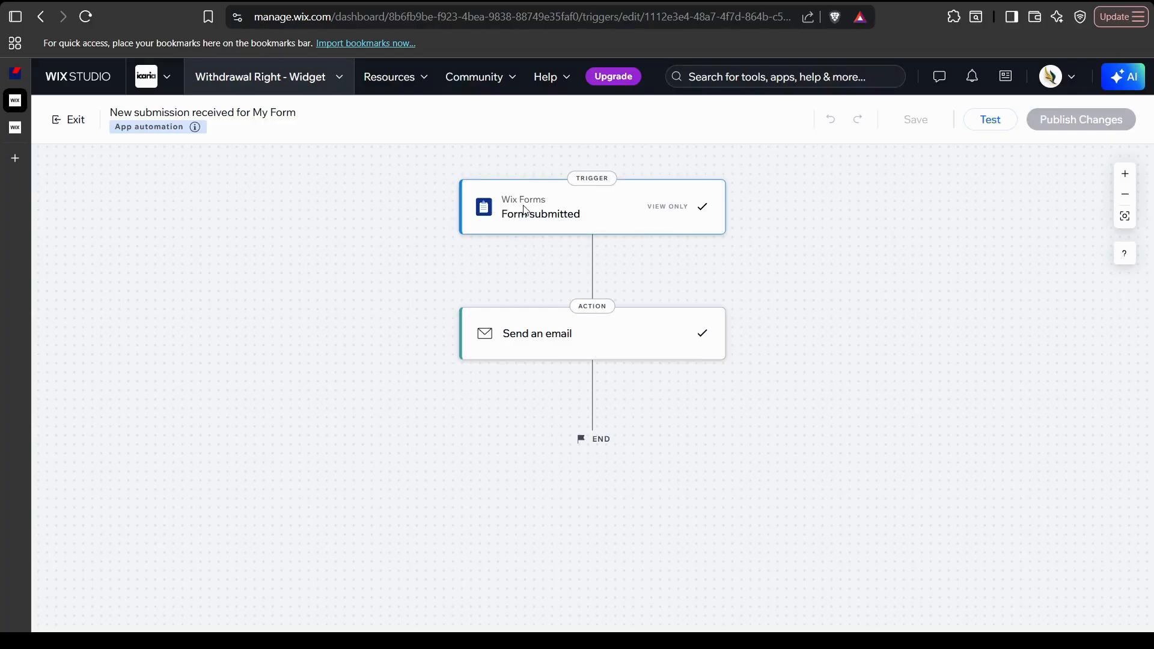
click(570, 224)
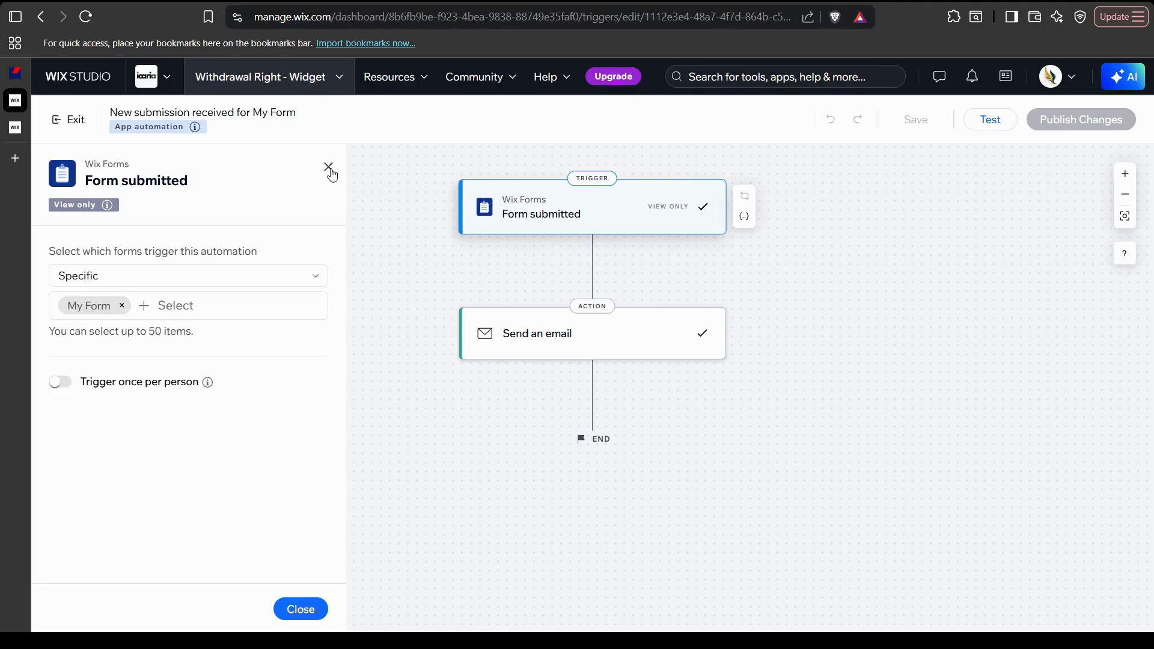
Close the trigger panel and show the Send an email action's settings
click(329, 169)
click(560, 352)
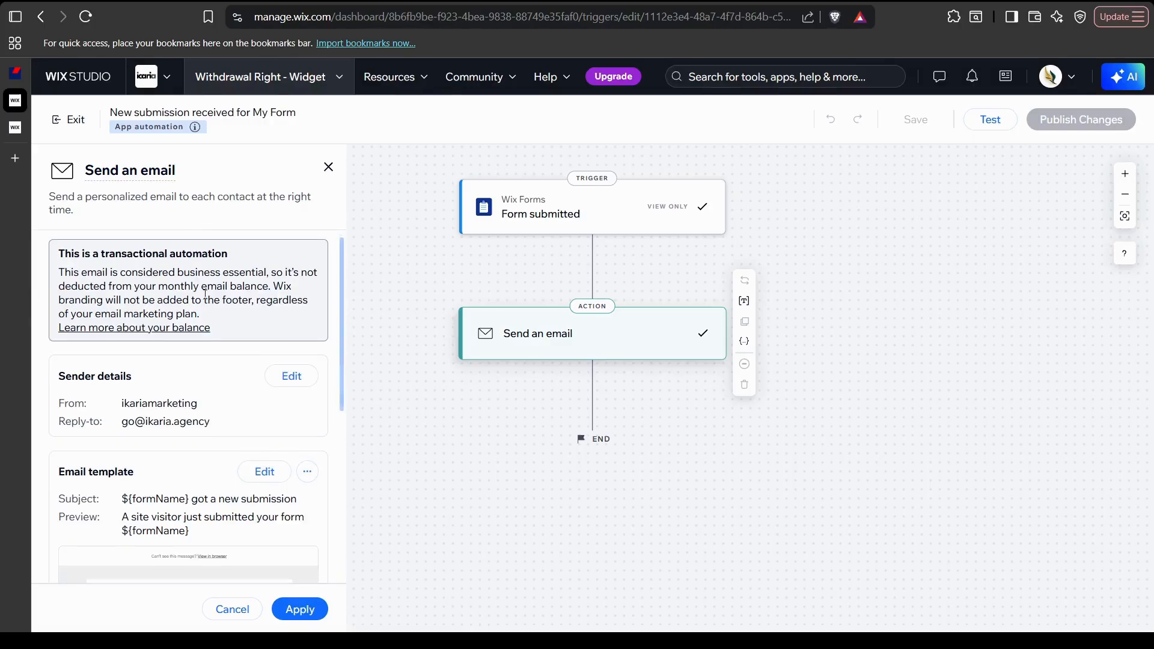
scroll(186, 282, down, 4)
scroll(186, 282, up, 4)
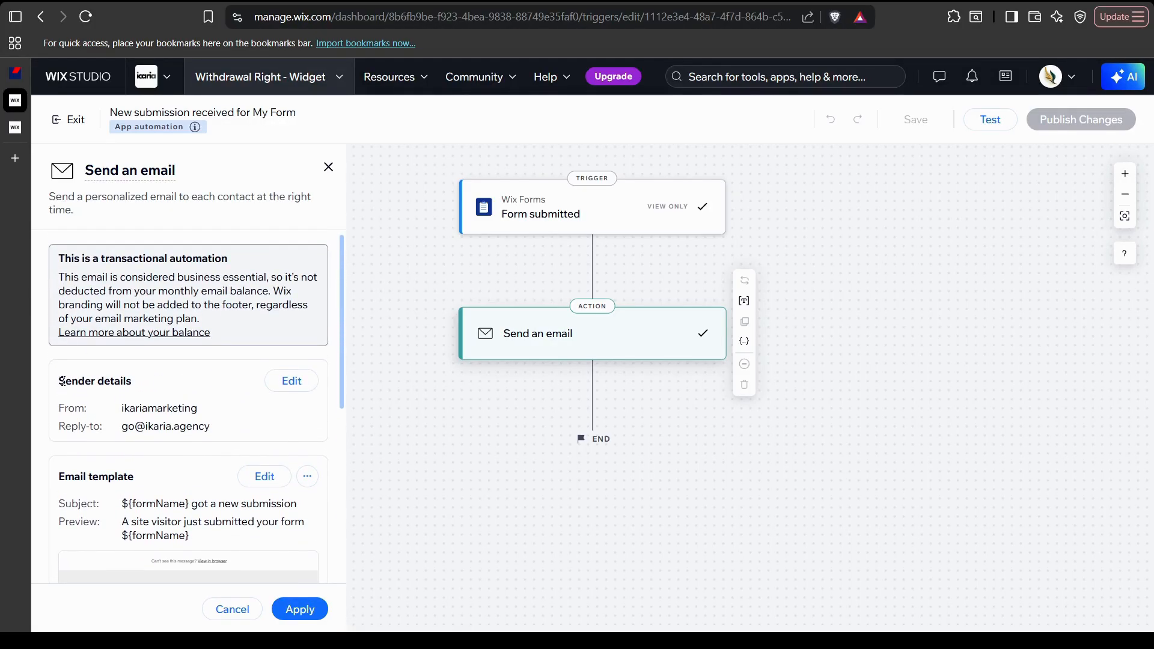
Review the sender details without changes and scroll down to the email template
drag(60, 382, 223, 428)
click(222, 428)
click(296, 381)
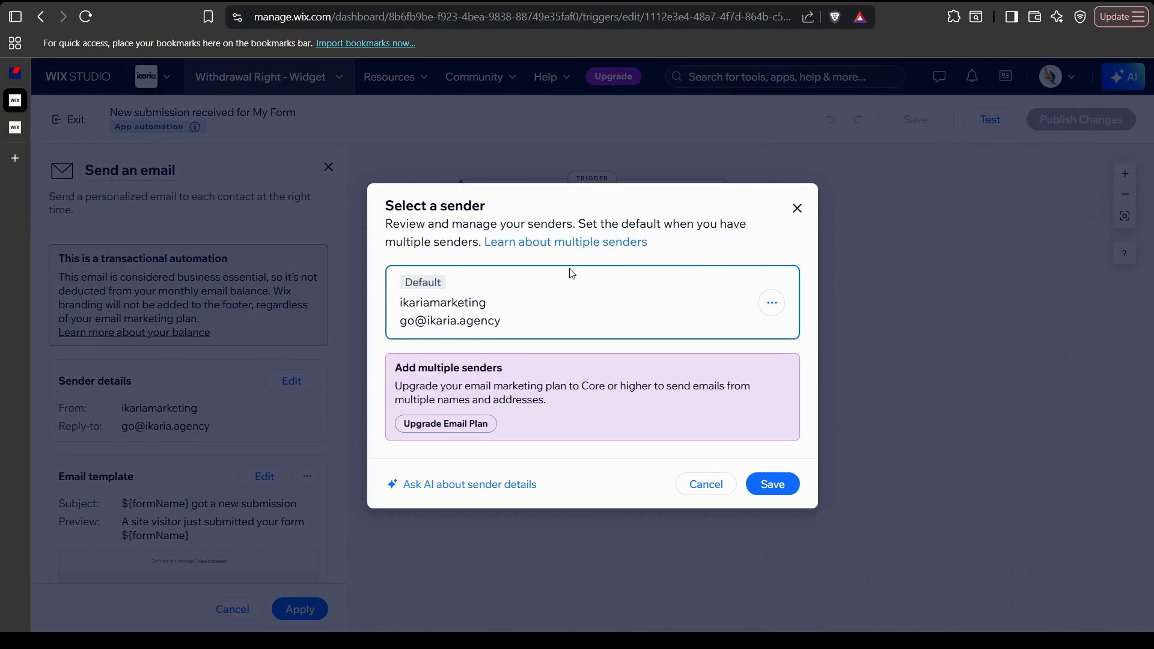
click(797, 208)
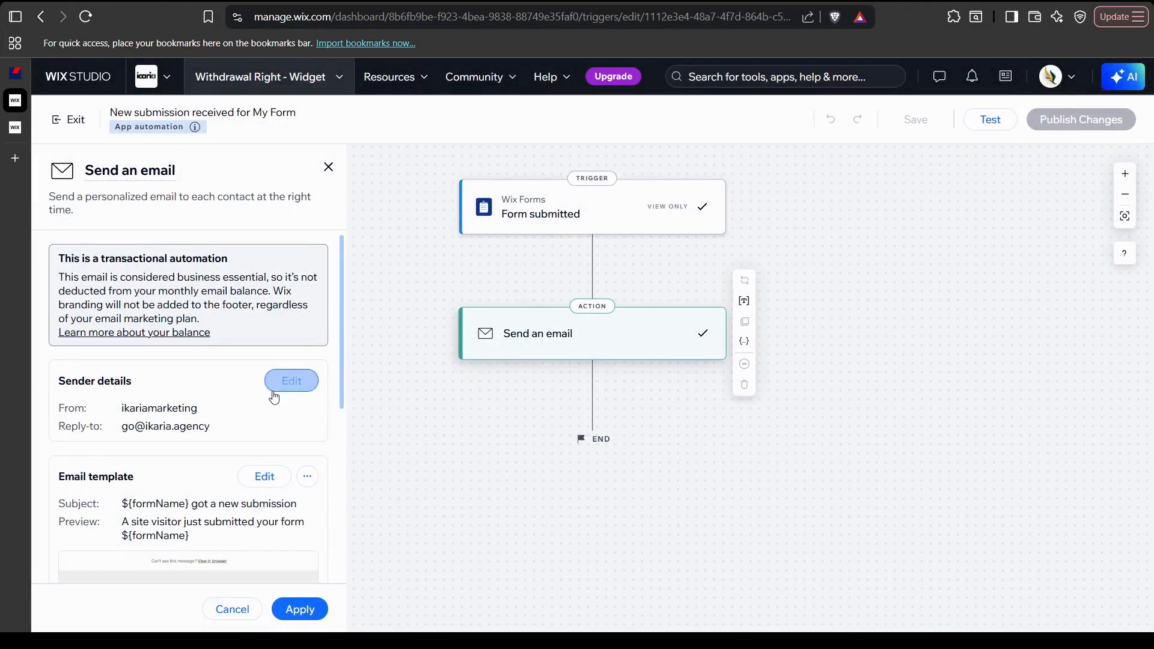
scroll(244, 398, down, 3)
scroll(225, 363, down, 3)
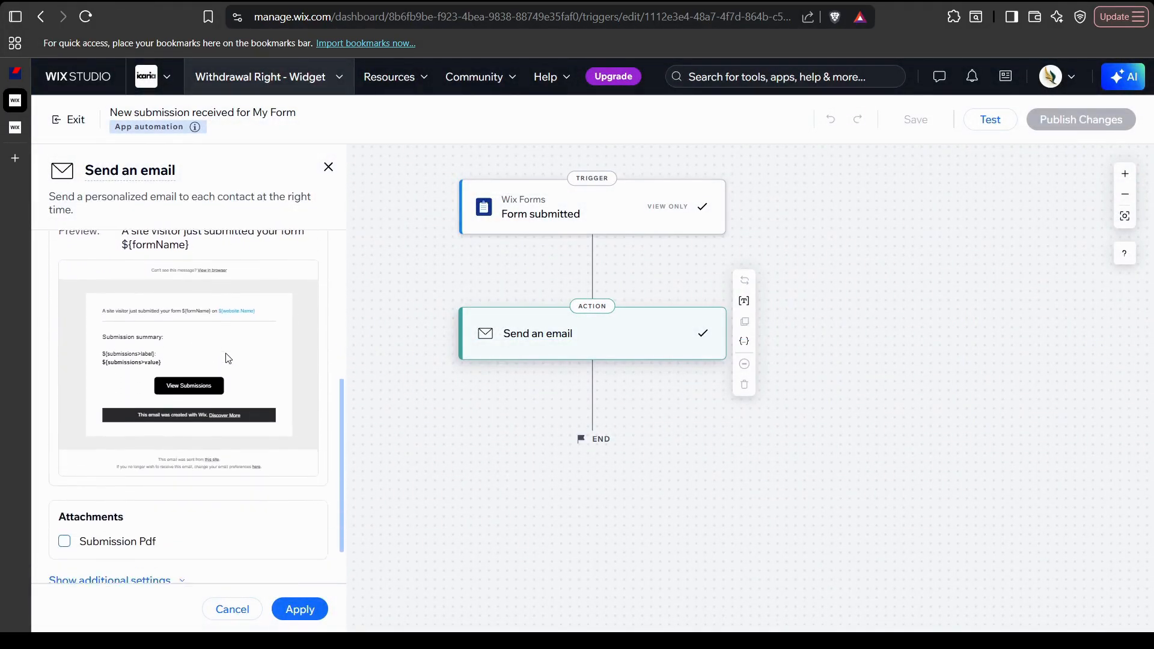
scroll(137, 415, up, 1)
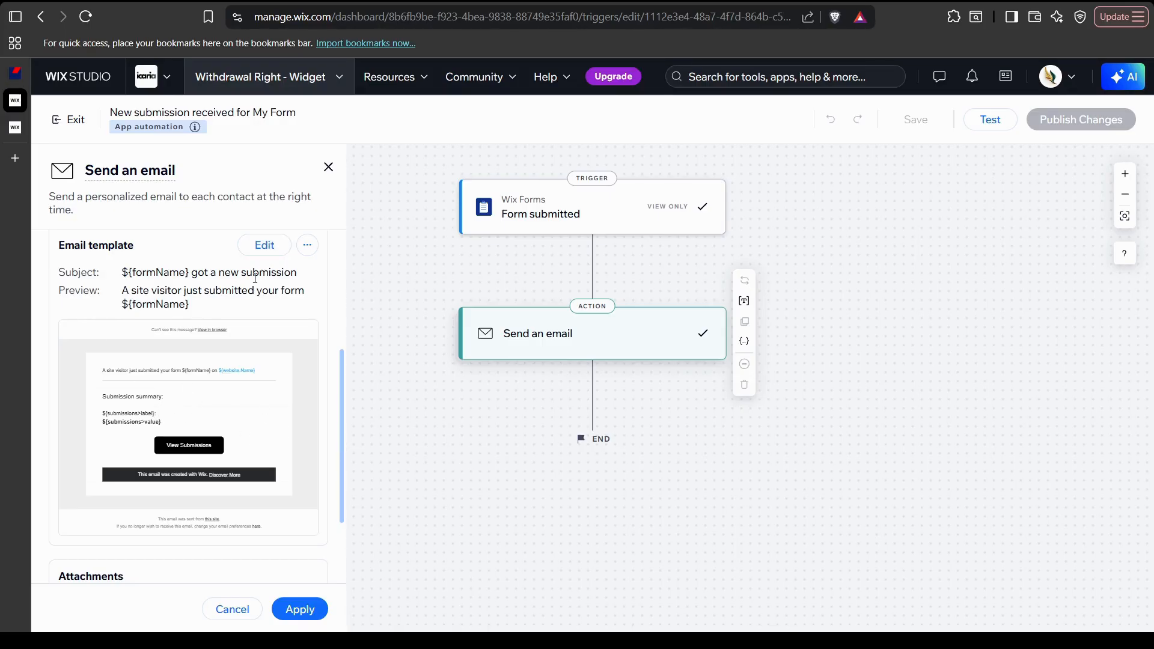
click(276, 251)
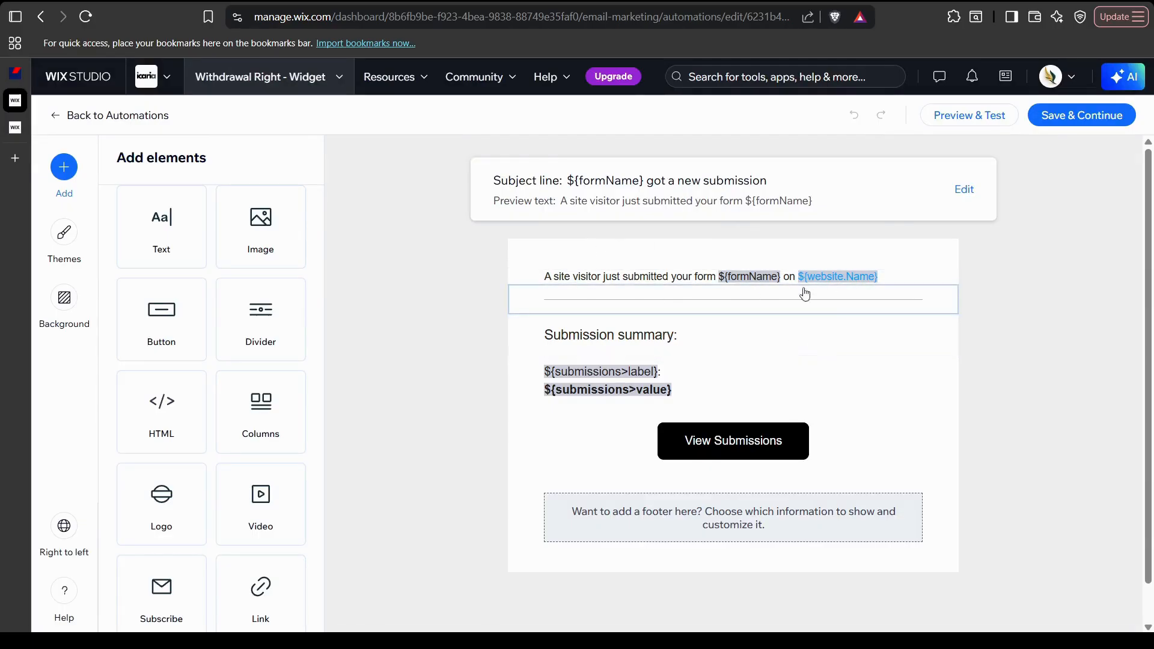
click(57, 116)
click(667, 354)
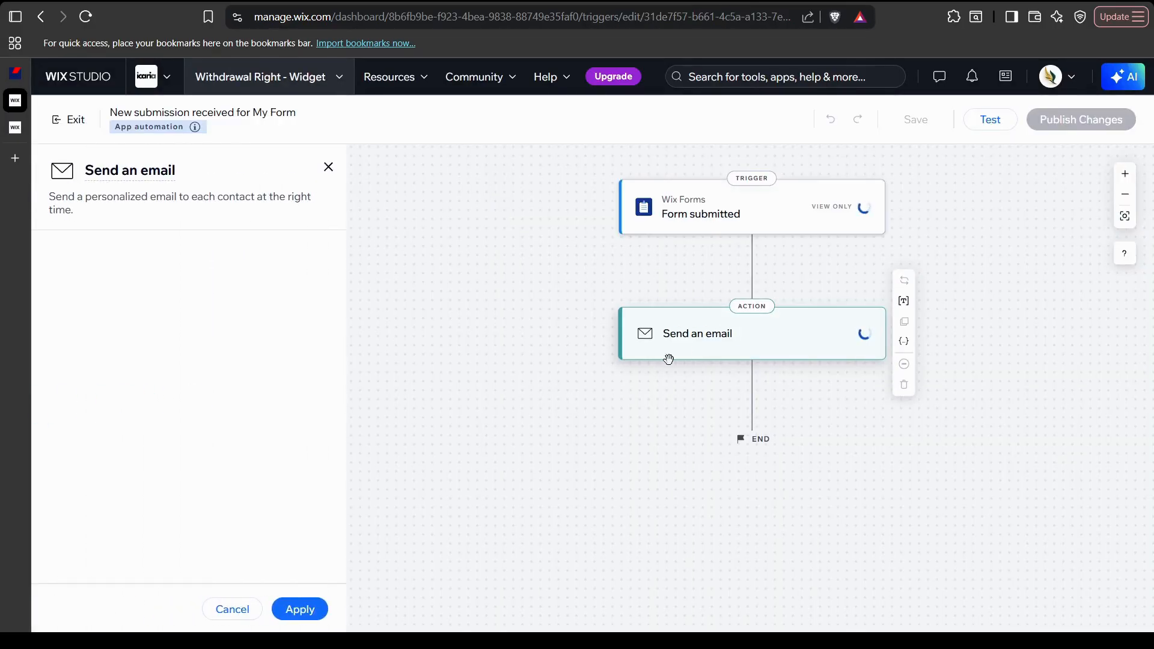
scroll(209, 315, down, 6)
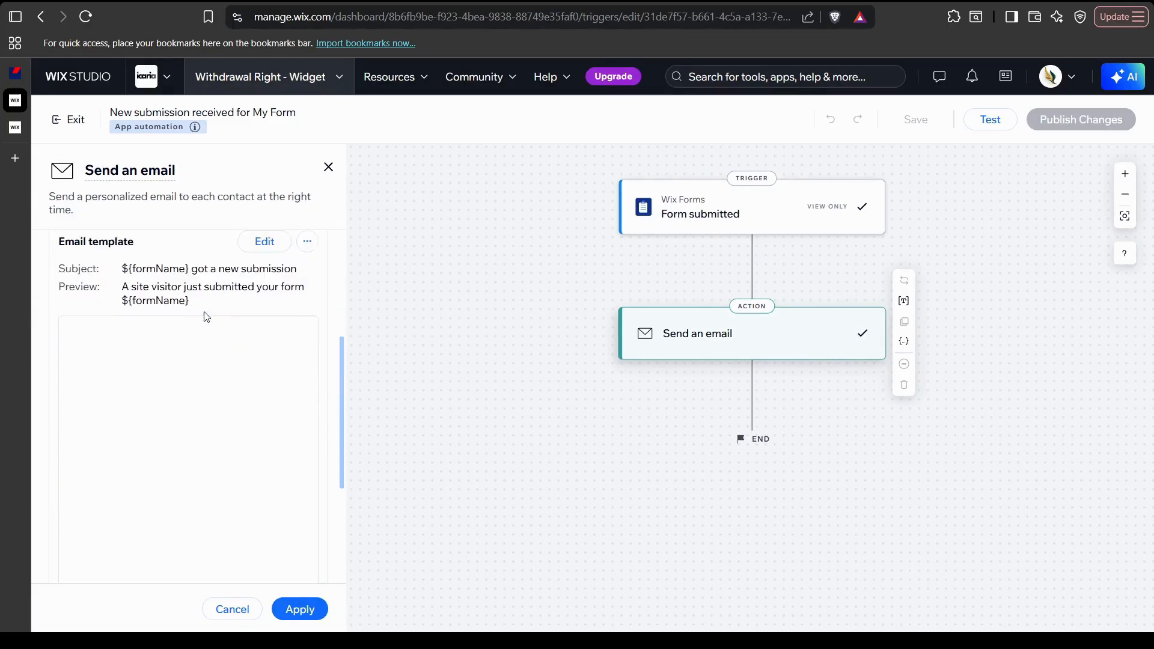
scroll(208, 315, down, 1)
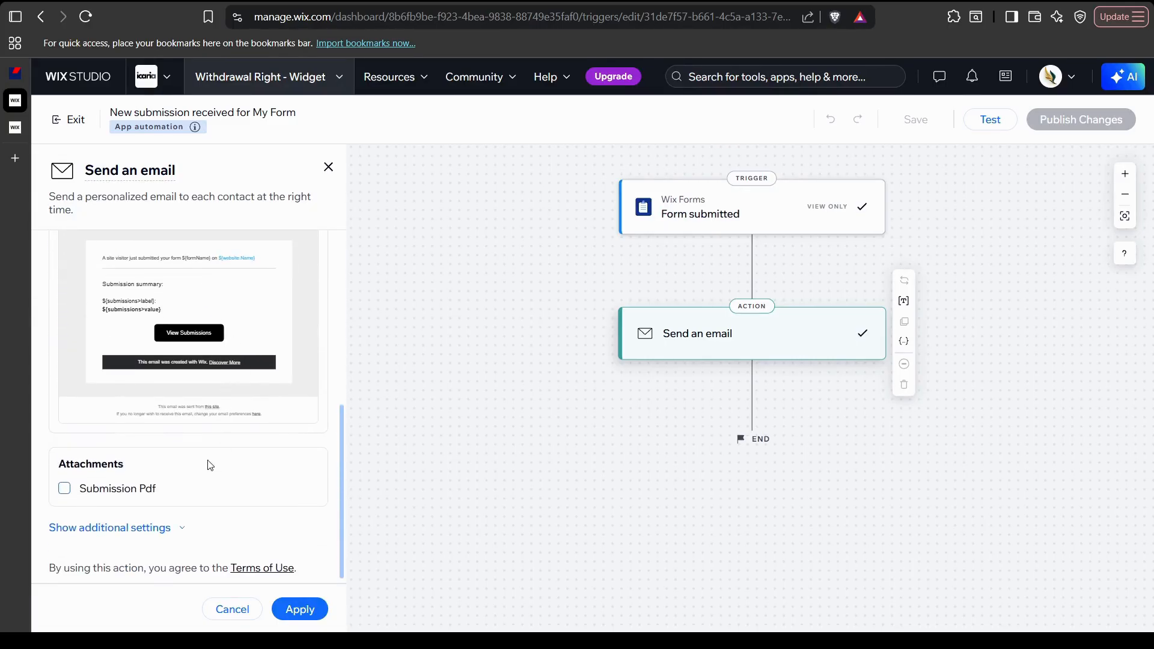
scroll(213, 415, up, 7)
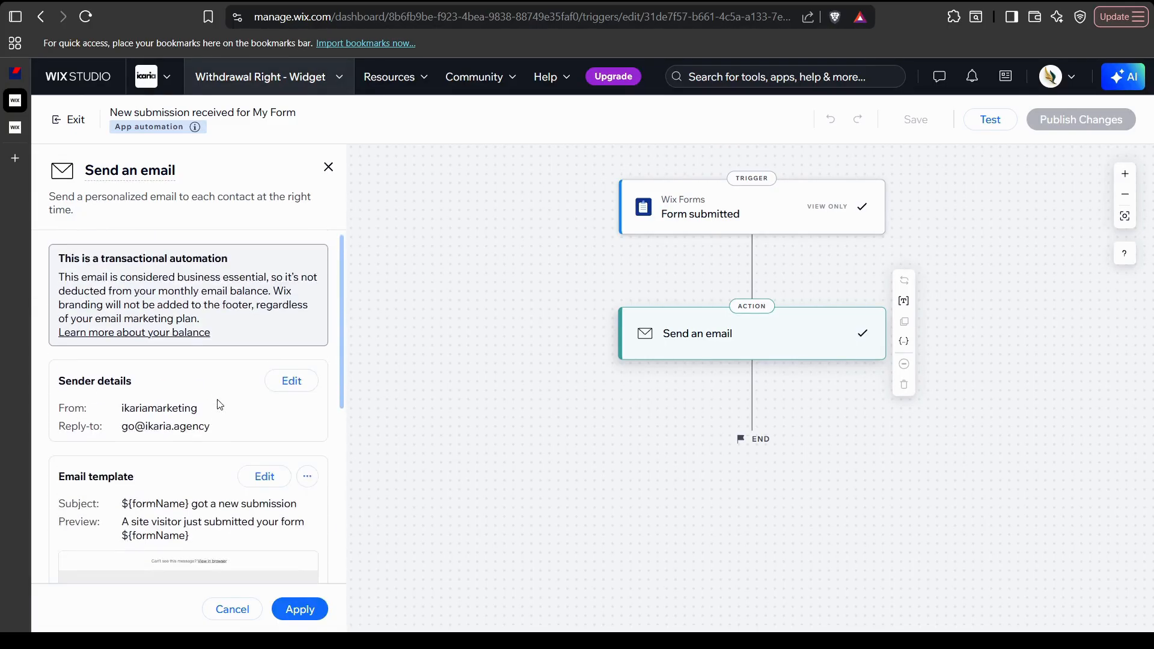
scroll(220, 405, down, 7)
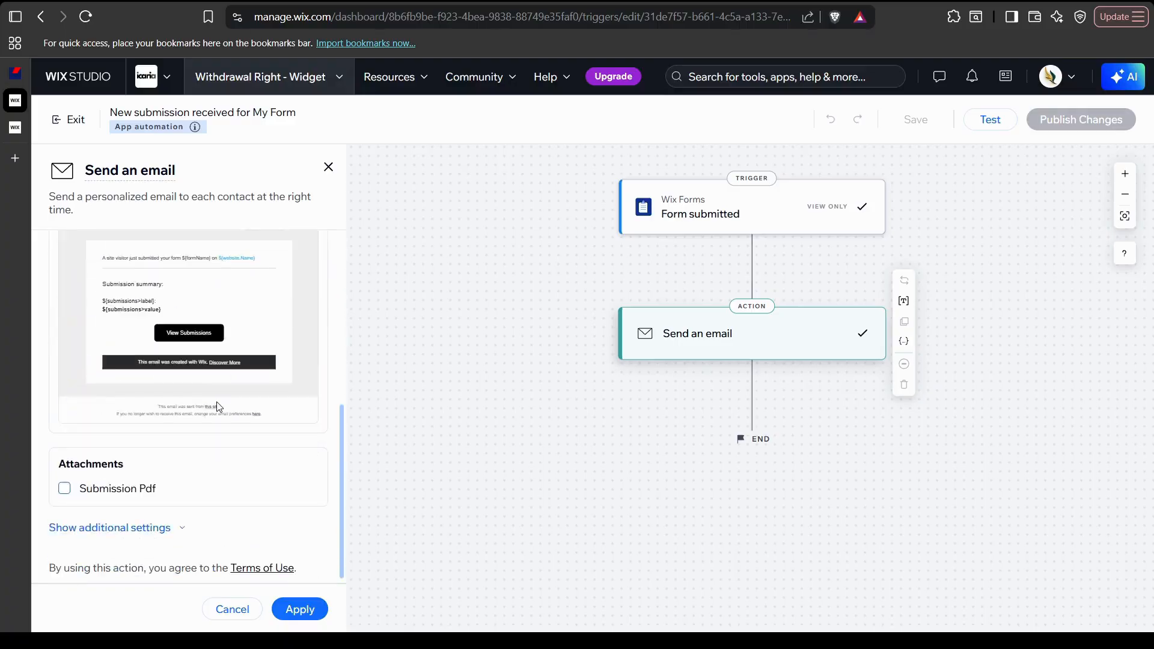
Reveal the email's additional settings, including recipients and email type
click(143, 532)
scroll(198, 457, down, 5)
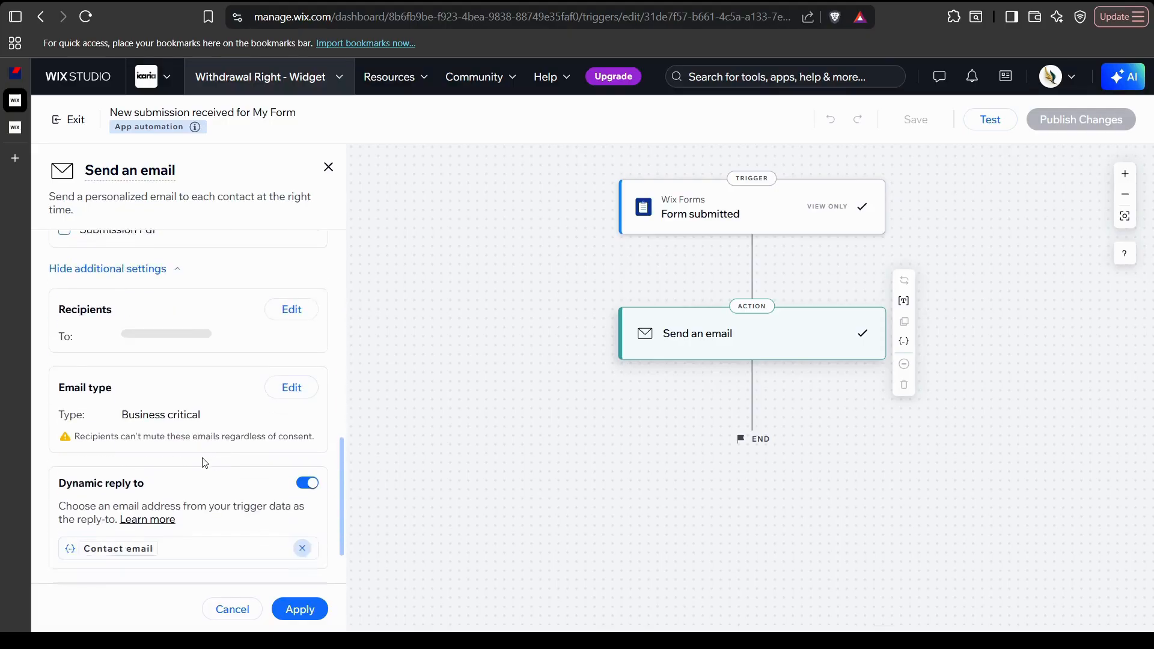
scroll(241, 368, up, 2)
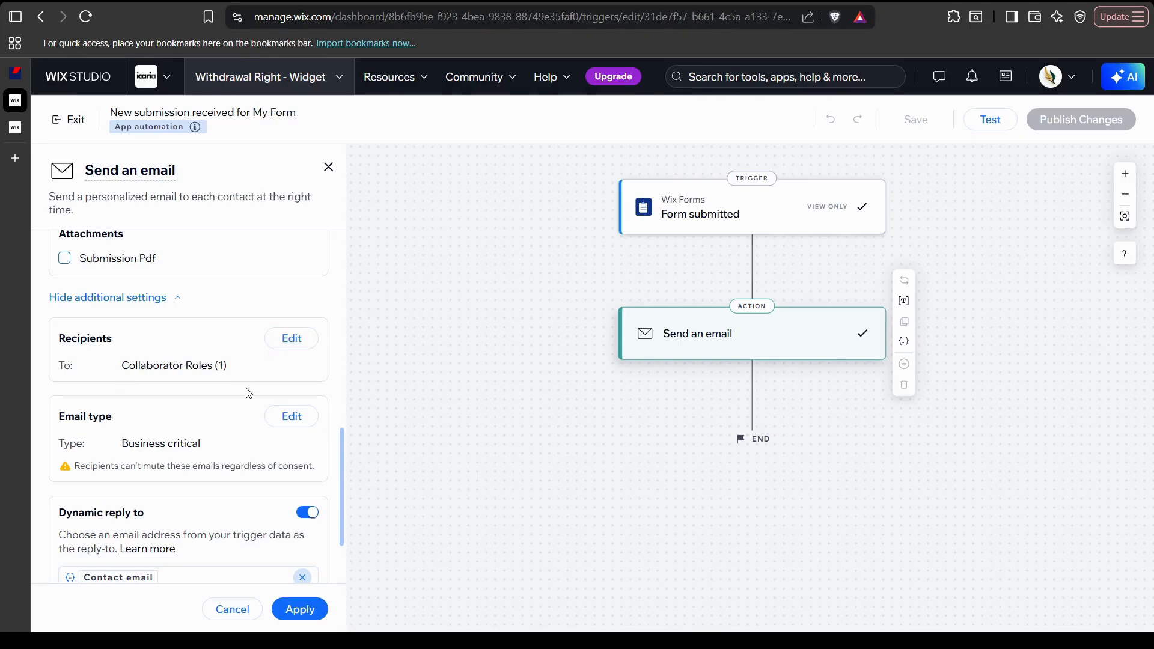
scroll(253, 392, down, 1)
scroll(252, 391, up, 1)
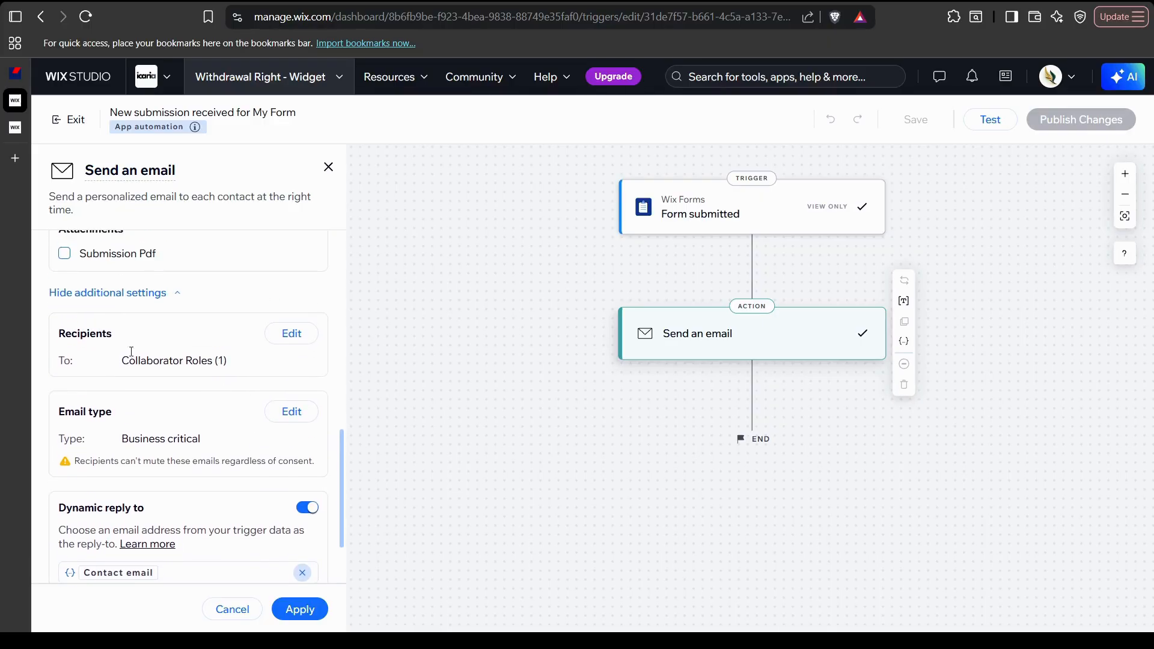
Open Select recipients, leave Business Email unticked, and view Collaborator Roles set to Owner
click(292, 333)
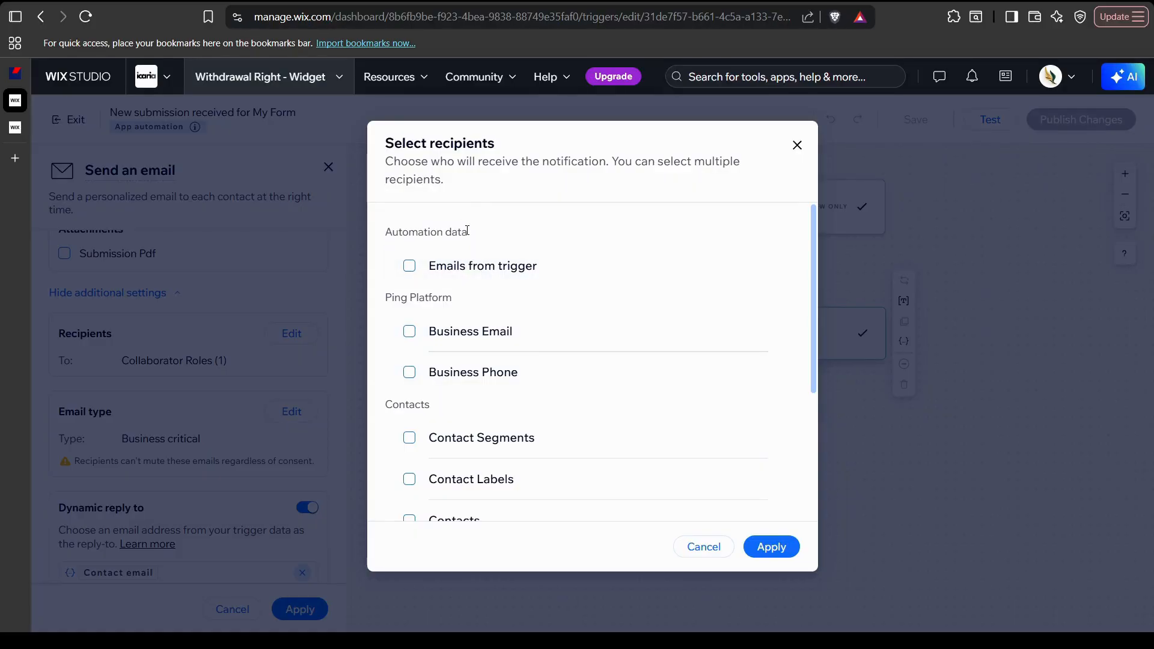
scroll(465, 258, down, 4)
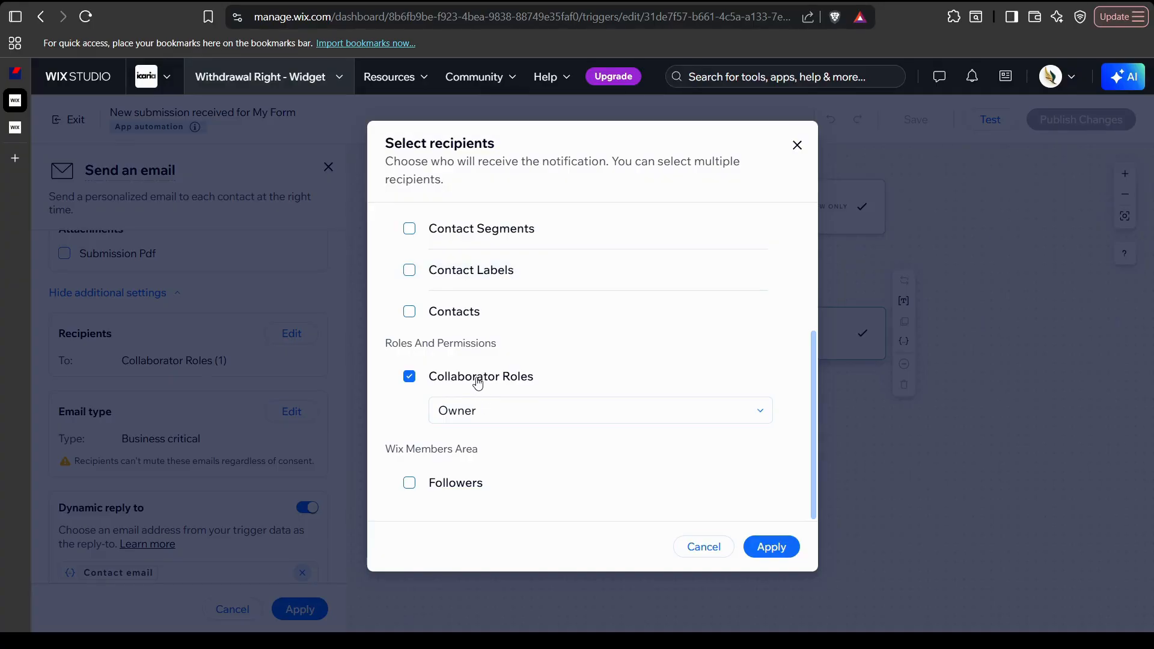
scroll(476, 380, up, 3)
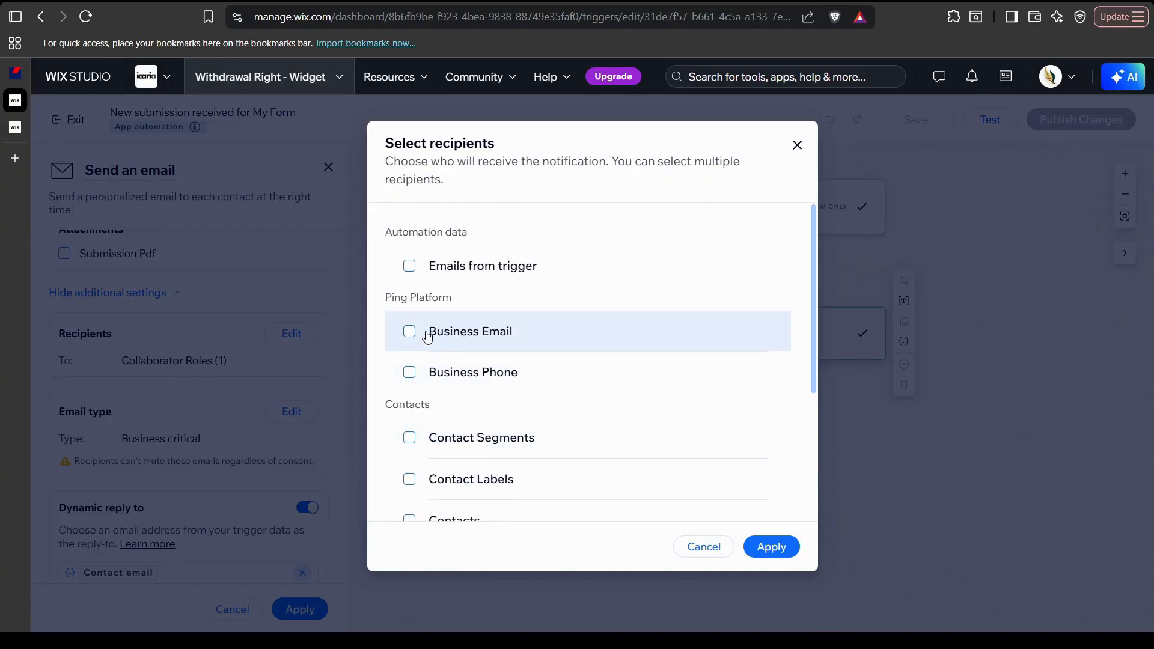
click(410, 341)
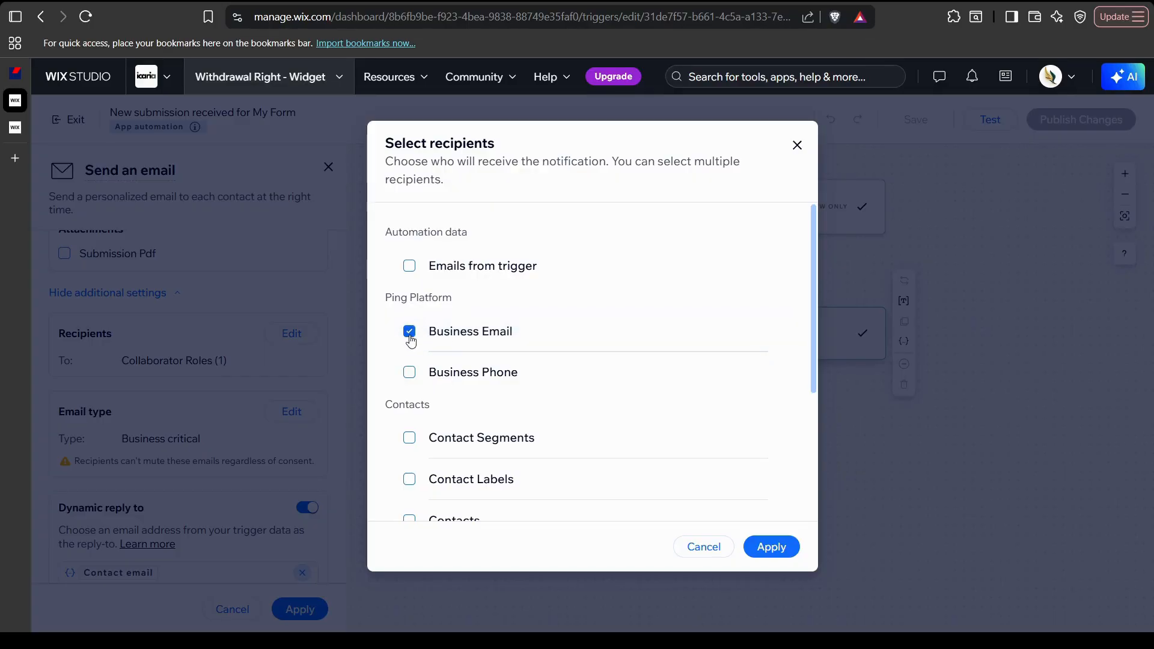
click(410, 333)
scroll(501, 355, down, 1)
scroll(501, 356, down, 1)
scroll(497, 361, up, 2)
scroll(497, 353, down, 4)
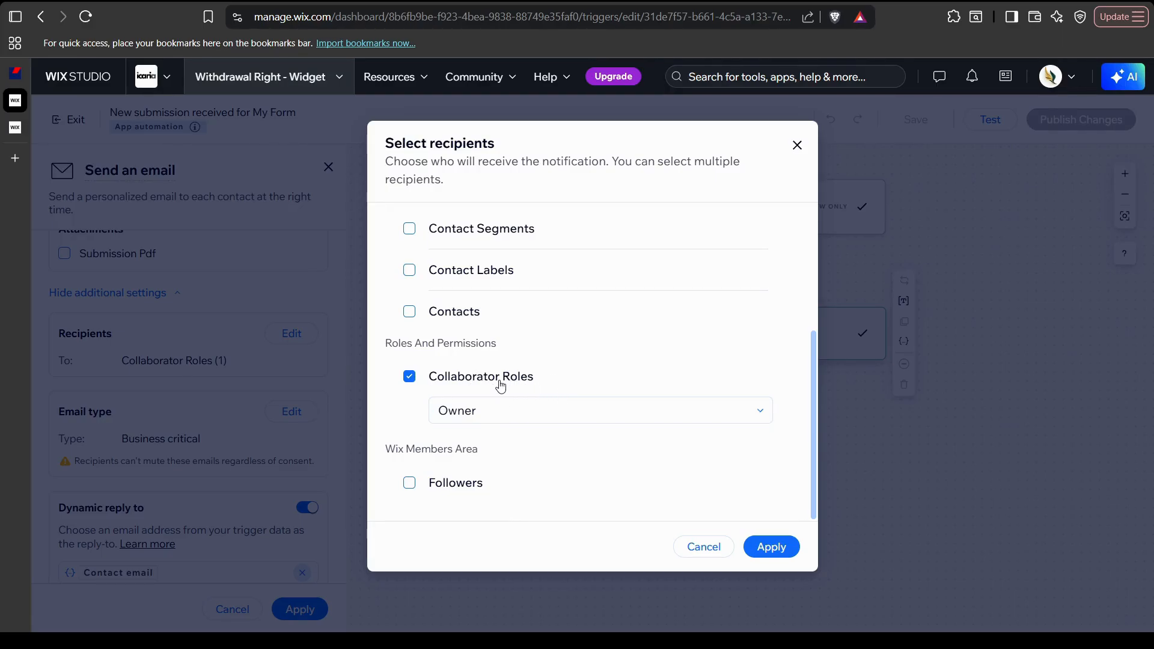
Add Marketing Manager from the collaborator roles list
click(553, 412)
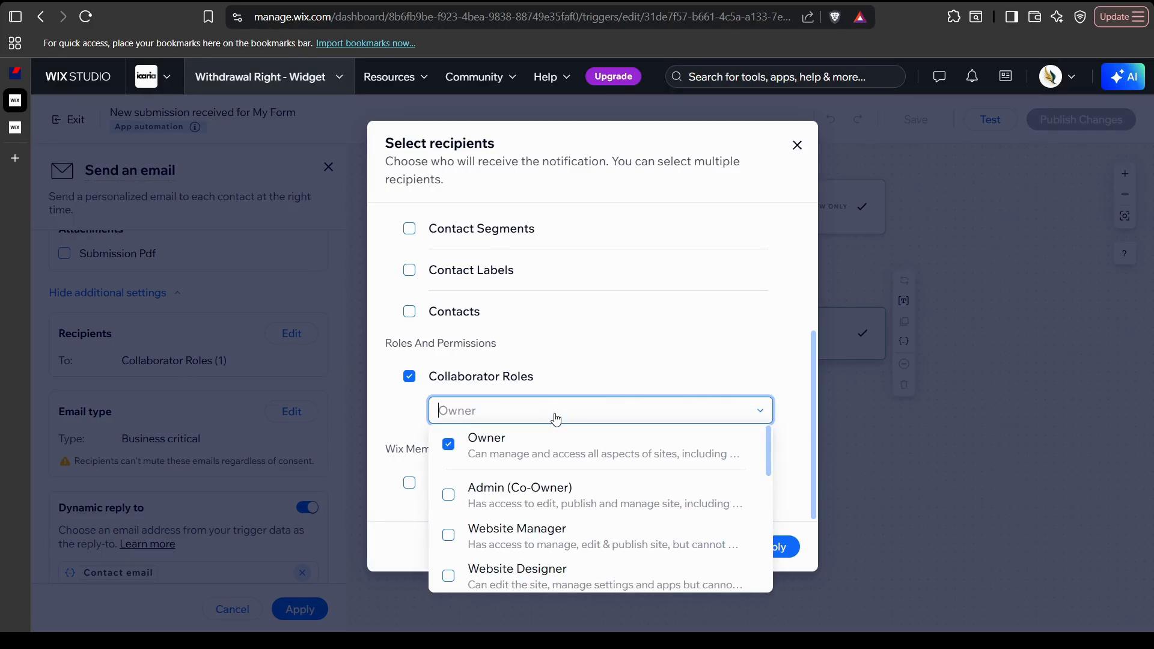
scroll(565, 481, down, 5)
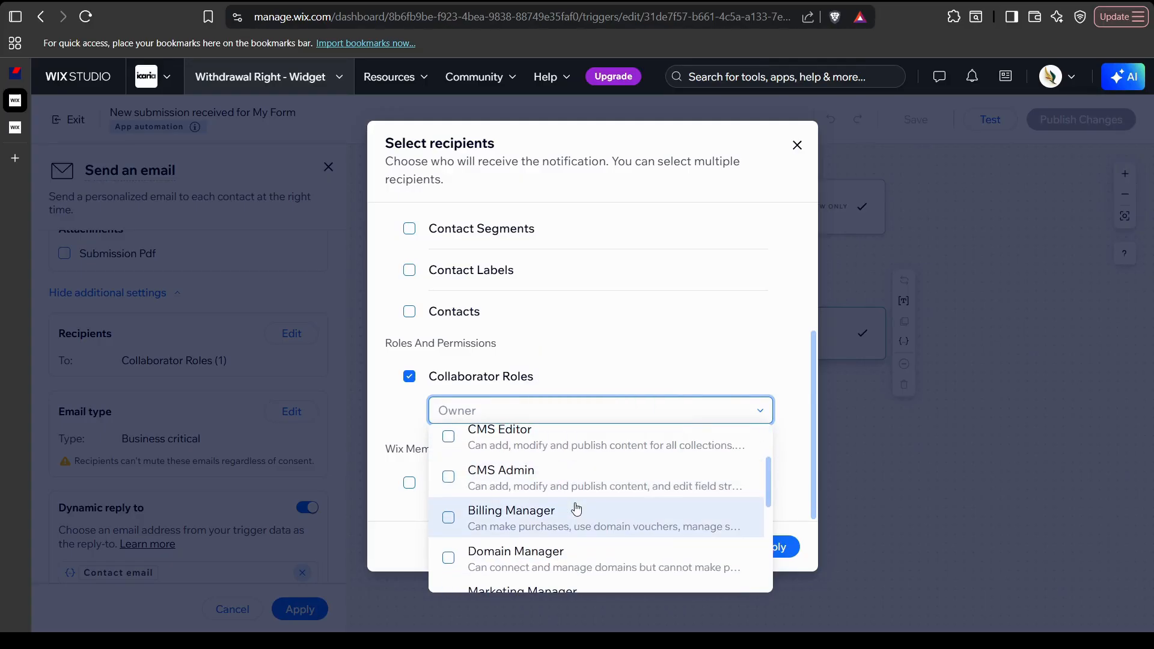
scroll(541, 511, down, 3)
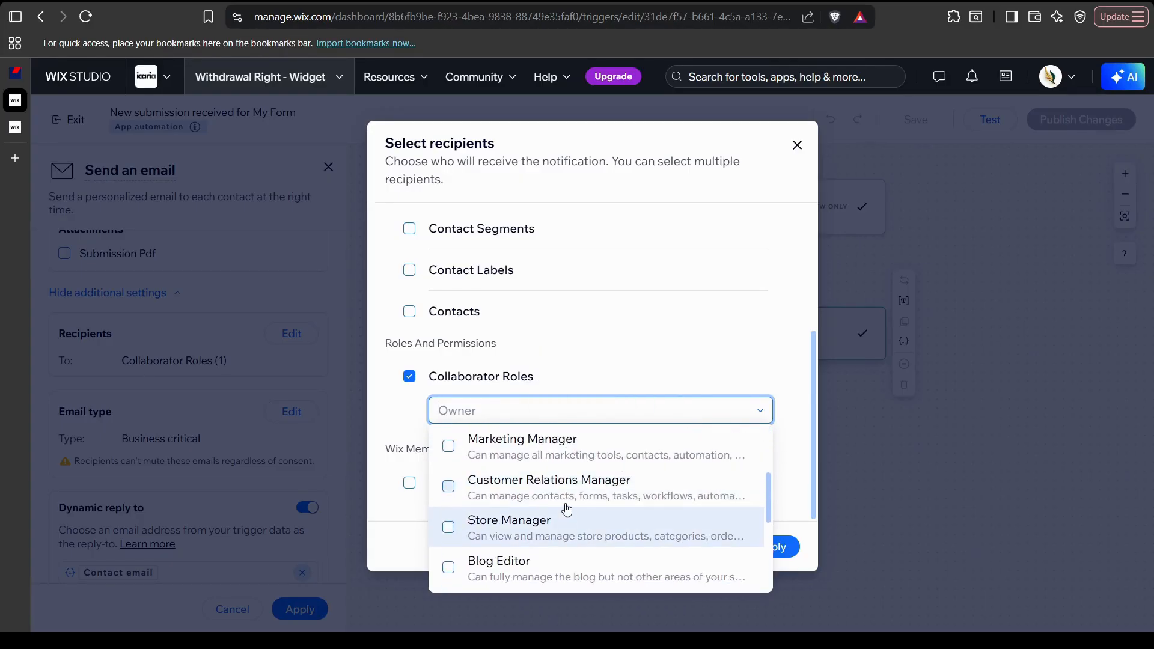
click(468, 448)
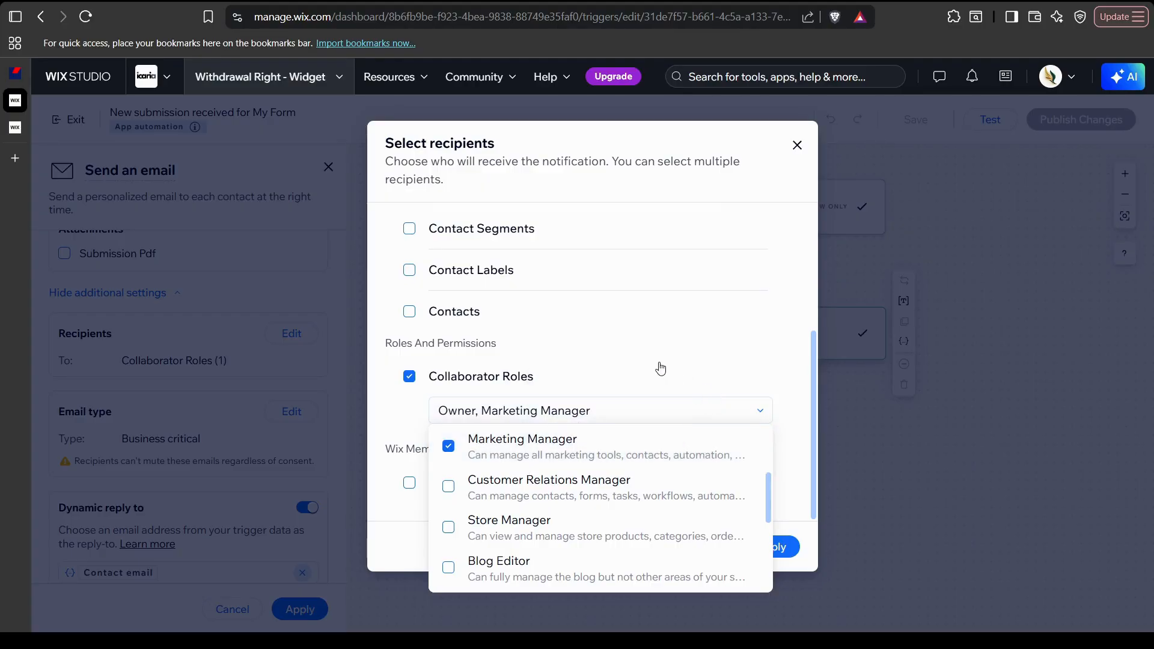
Reset Collaborator Roles and select only Marketing Manager, removing Owner
click(661, 368)
click(446, 415)
click(553, 417)
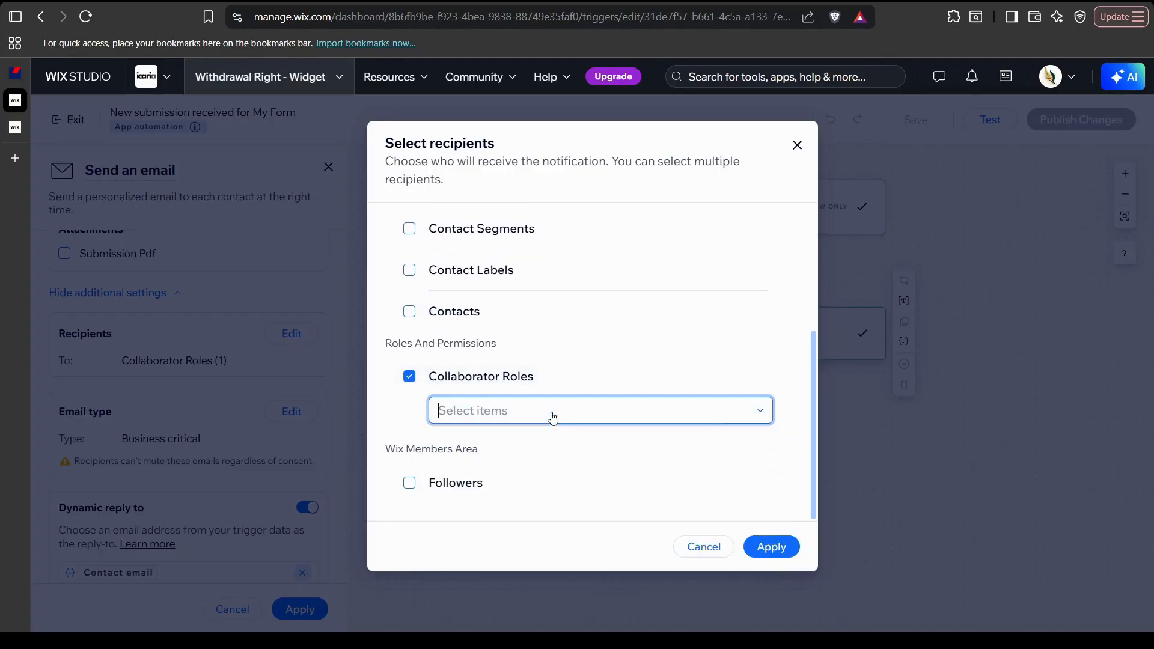
scroll(499, 493, down, 2)
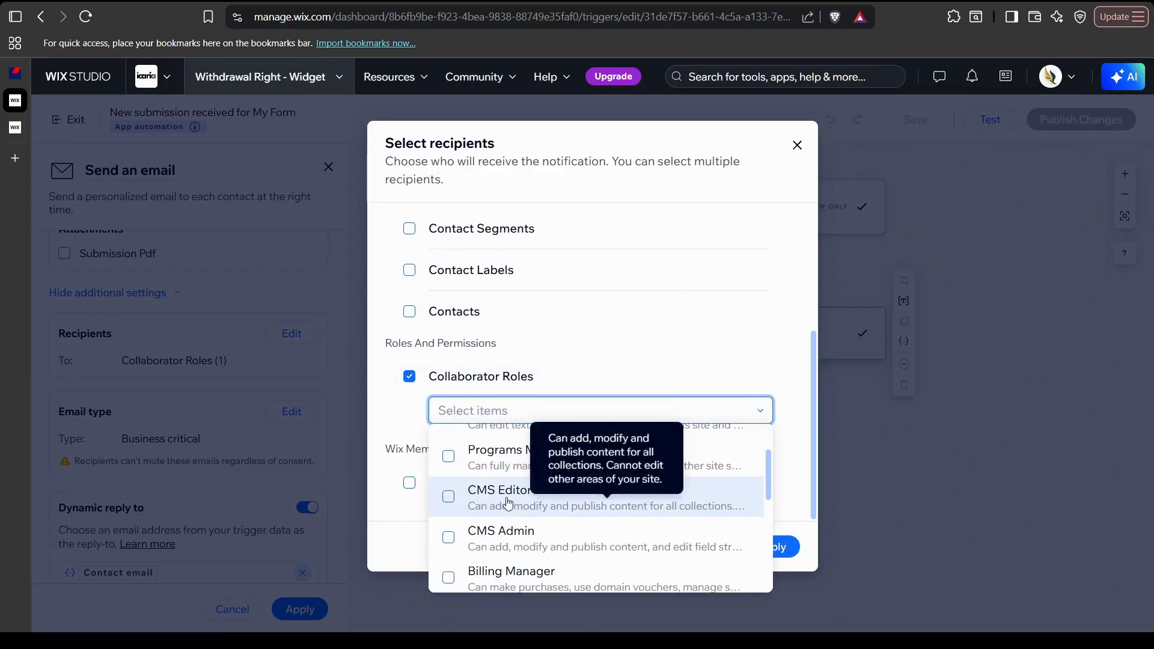
scroll(500, 508, down, 3)
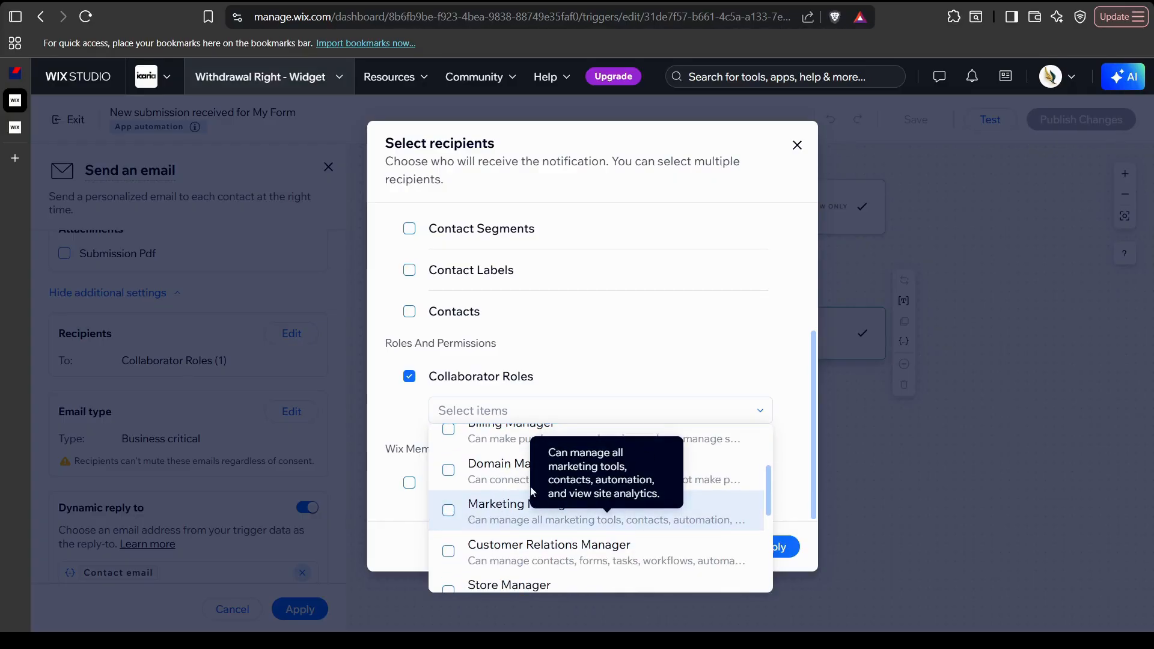
click(449, 511)
click(420, 441)
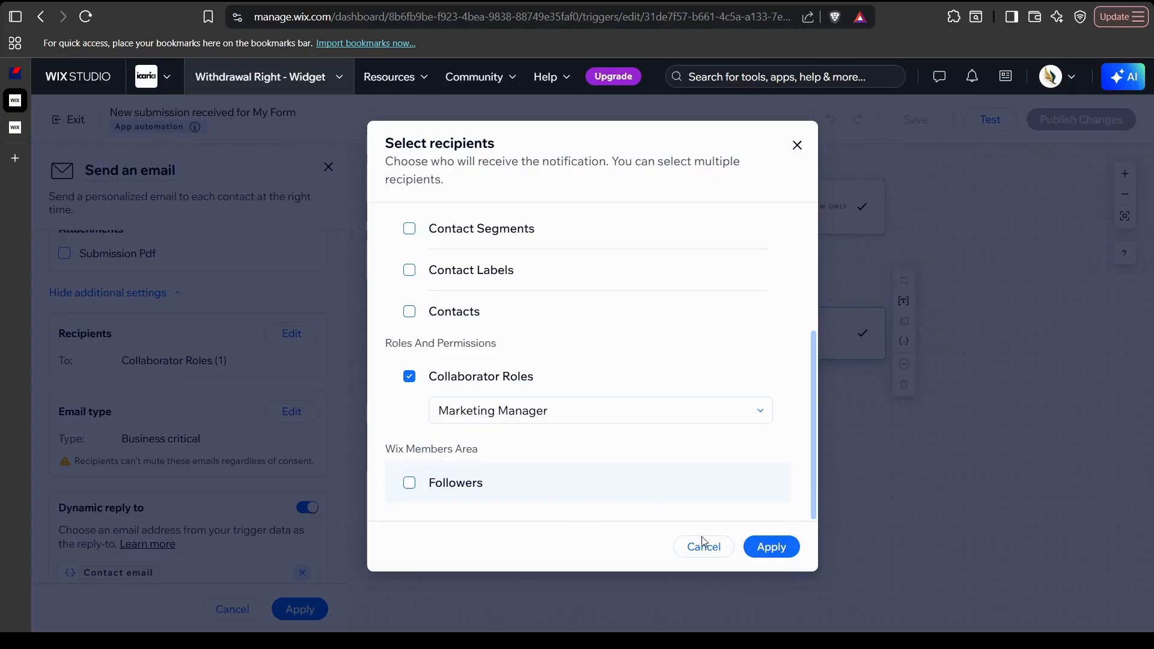
scroll(741, 488, up, 3)
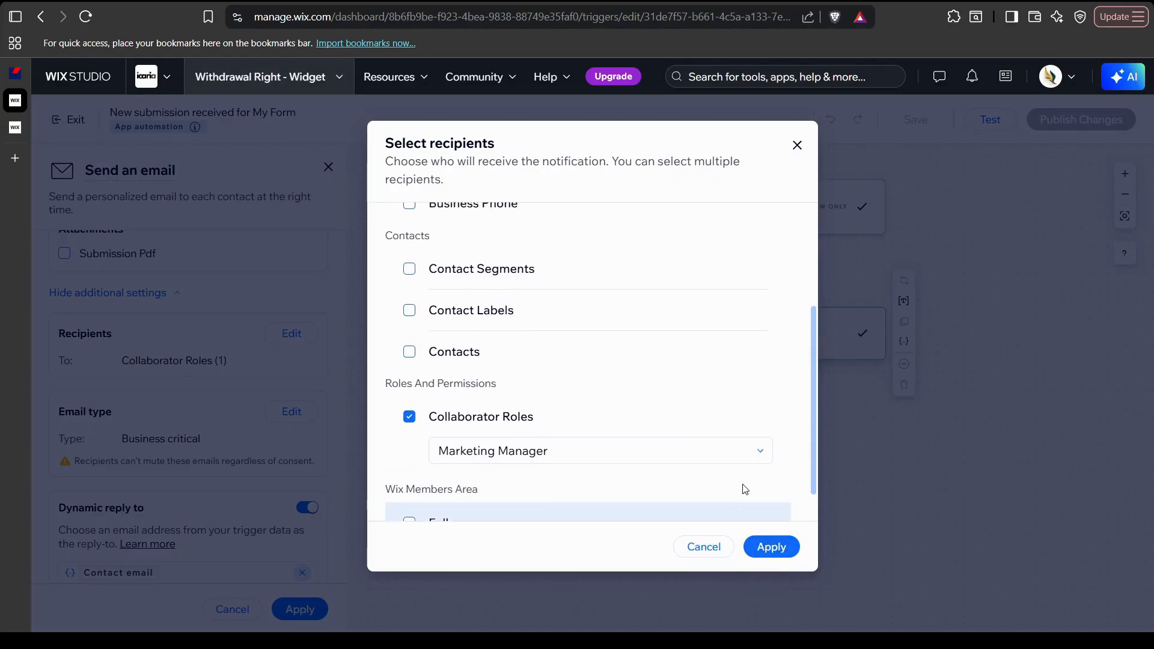
scroll(744, 492, down, 3)
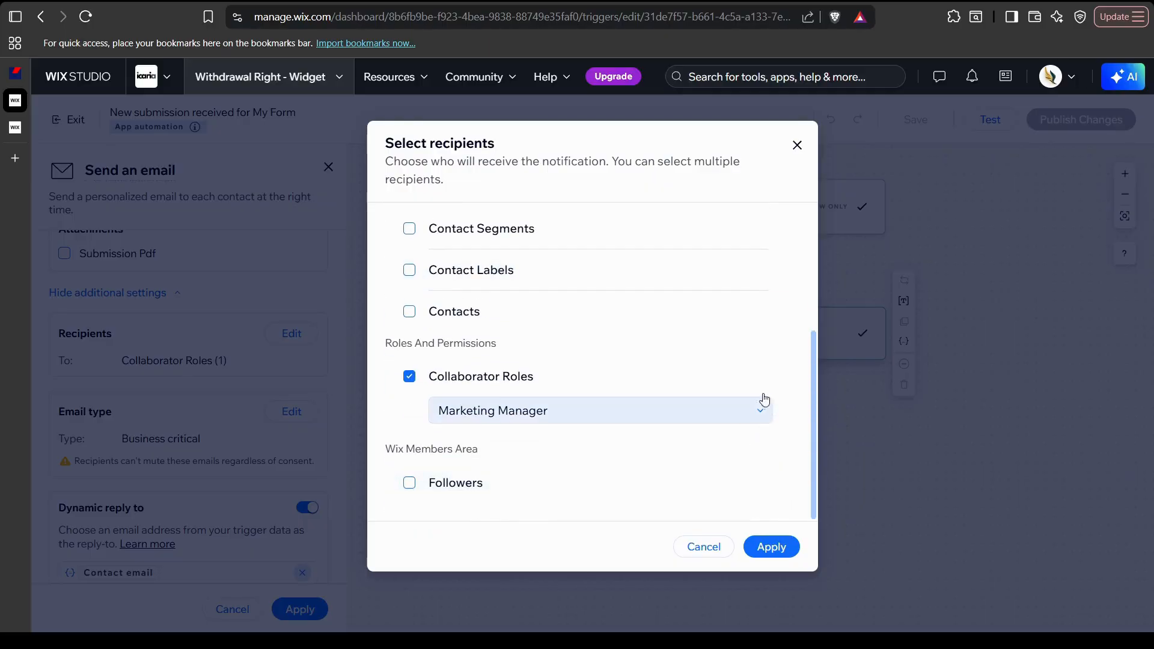
scroll(661, 399, up, 3)
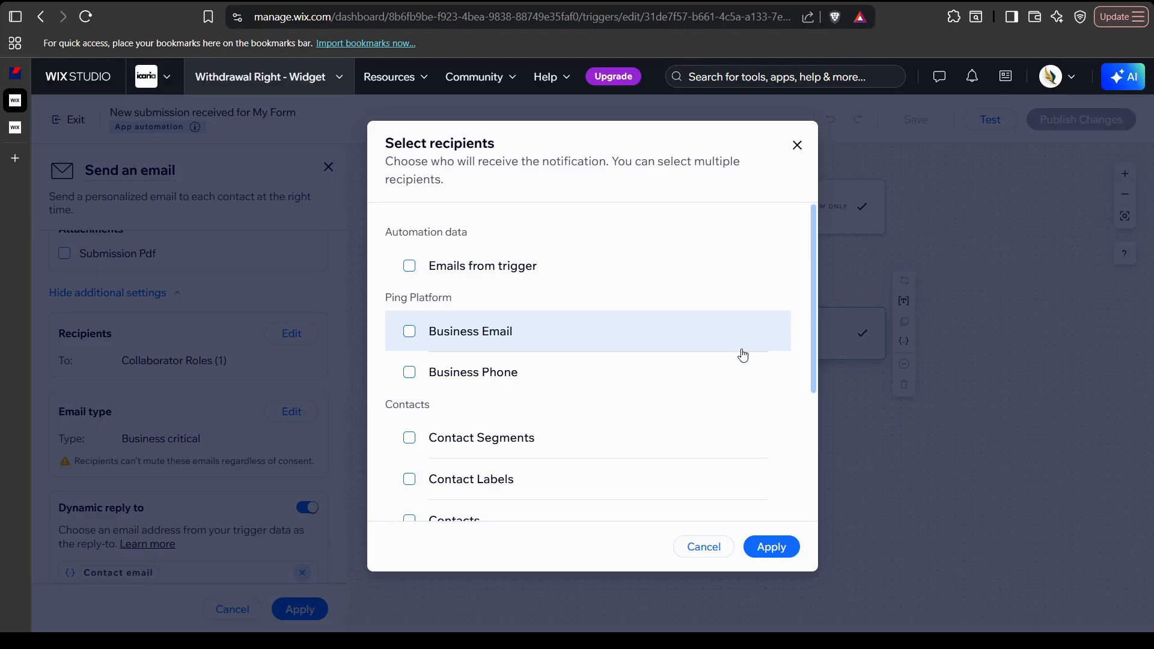
scroll(743, 355, down, 3)
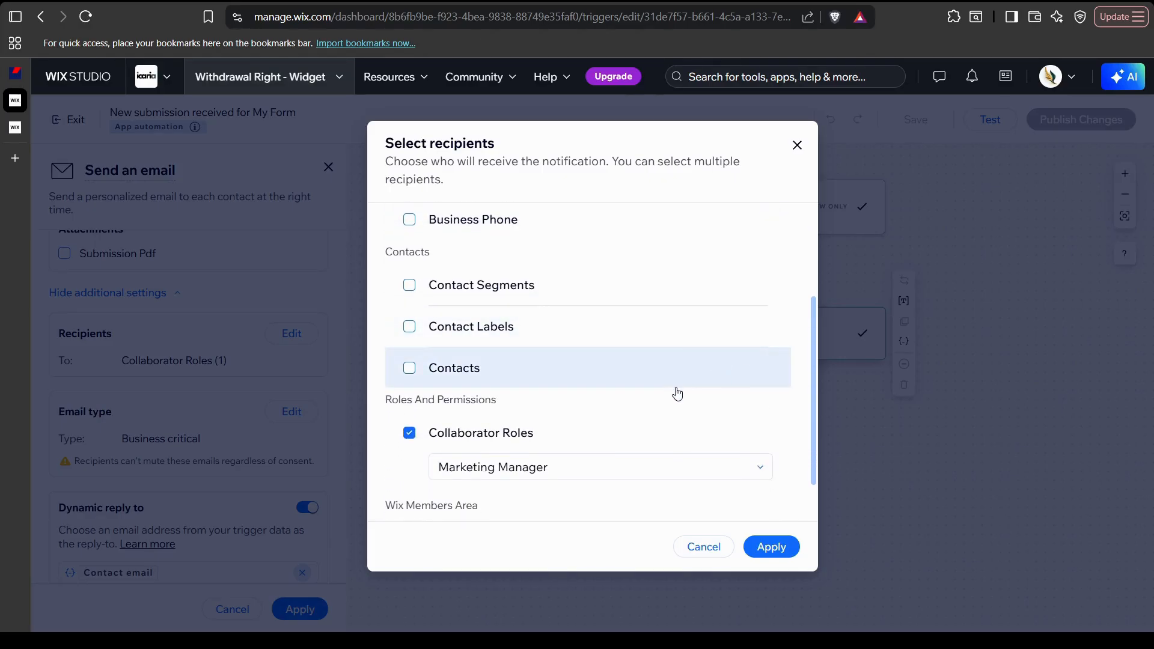
scroll(649, 384, up, 3)
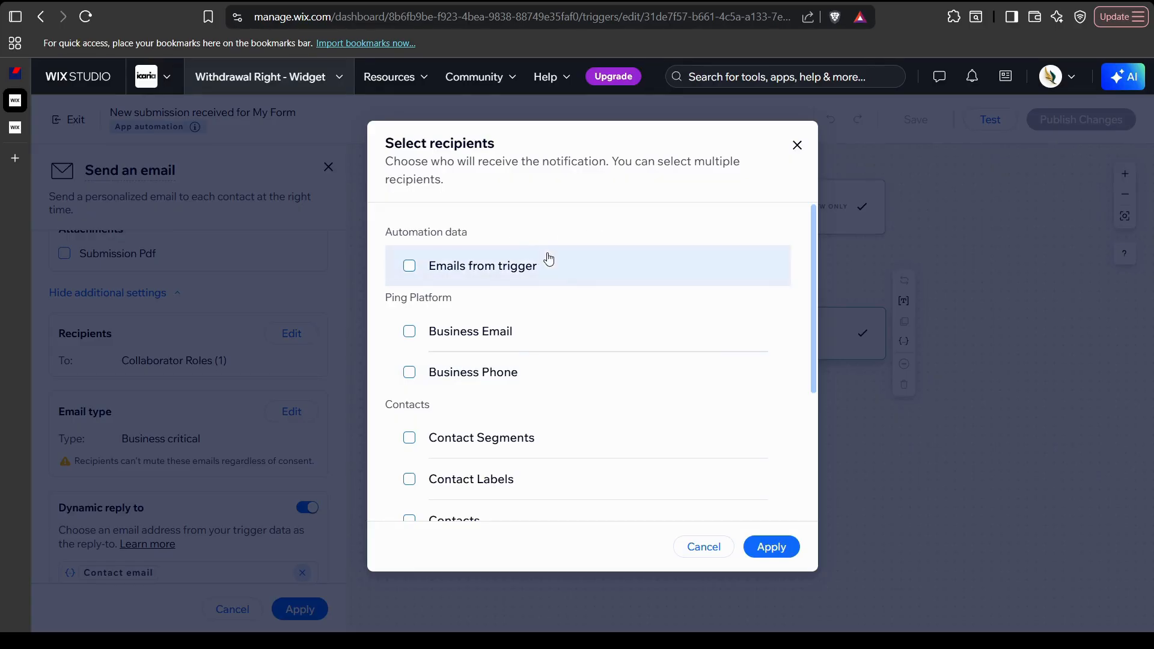
scroll(565, 300, down, 4)
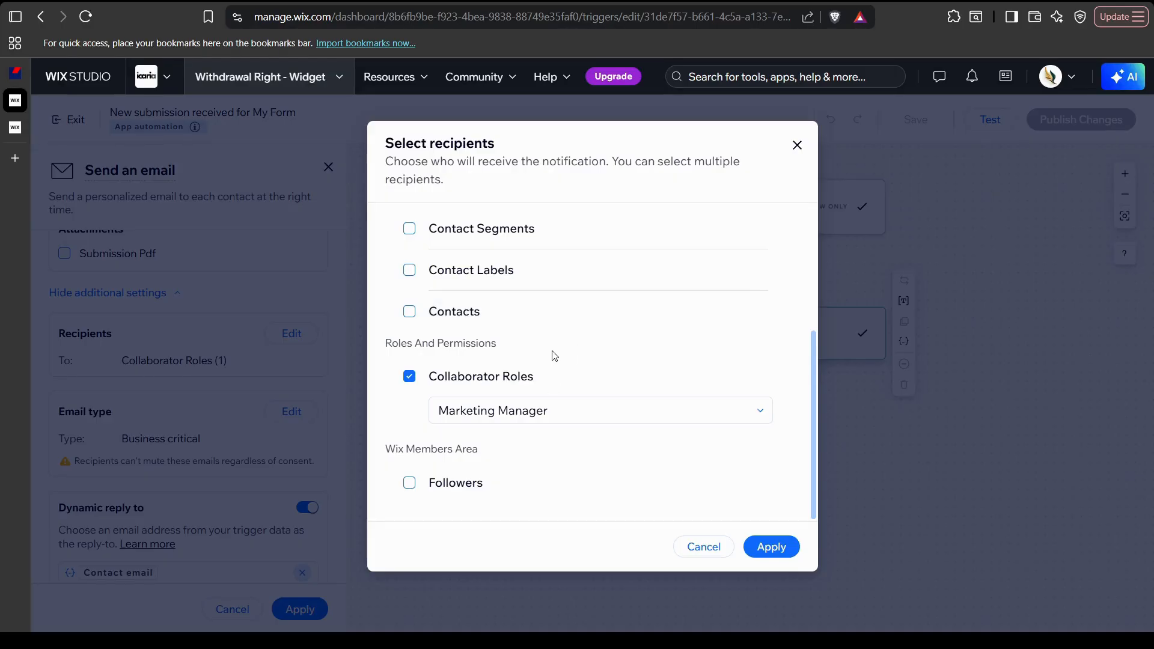
Apply the Marketing Manager recipient, then reopen Send an email with additional settings shown
click(764, 551)
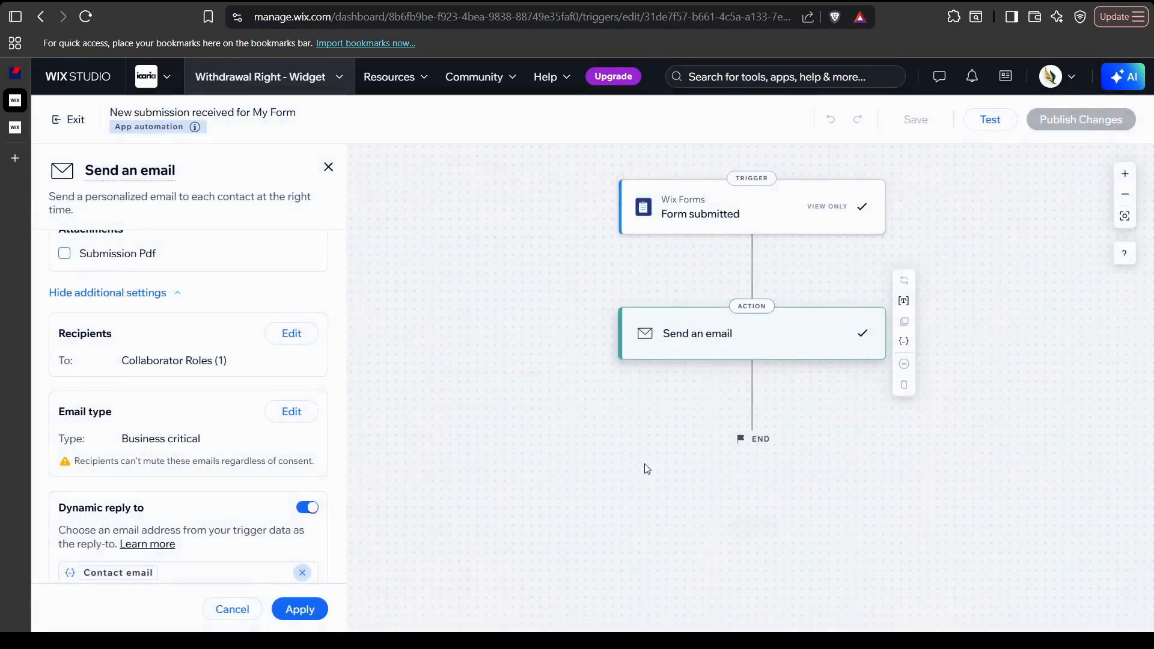
click(300, 609)
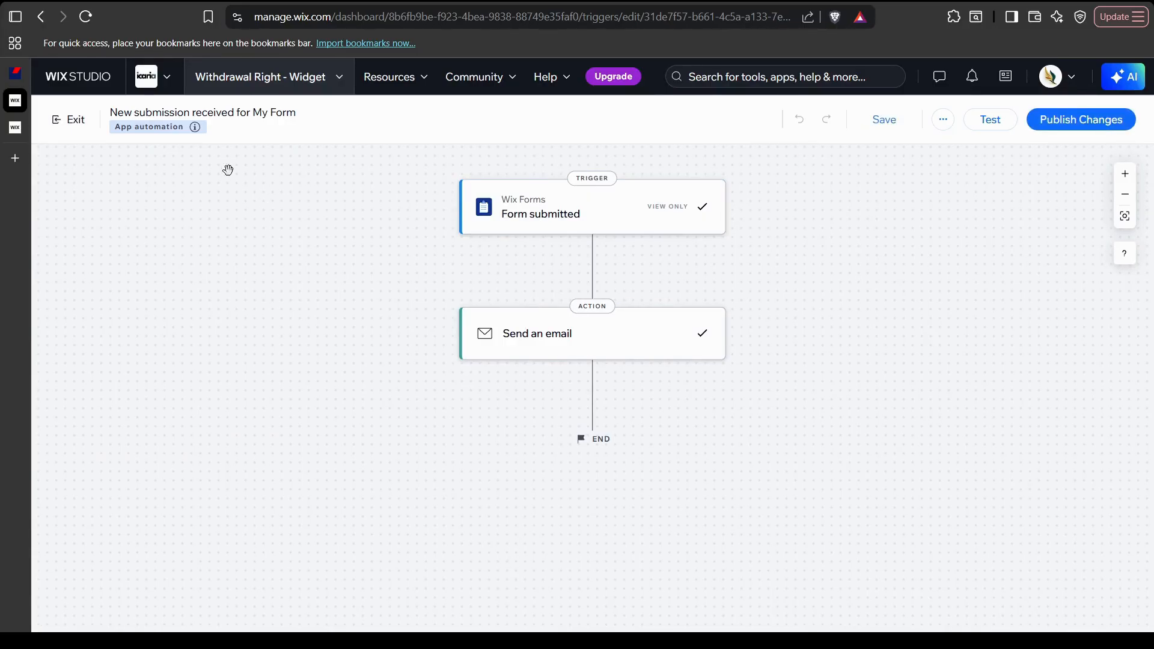
click(536, 354)
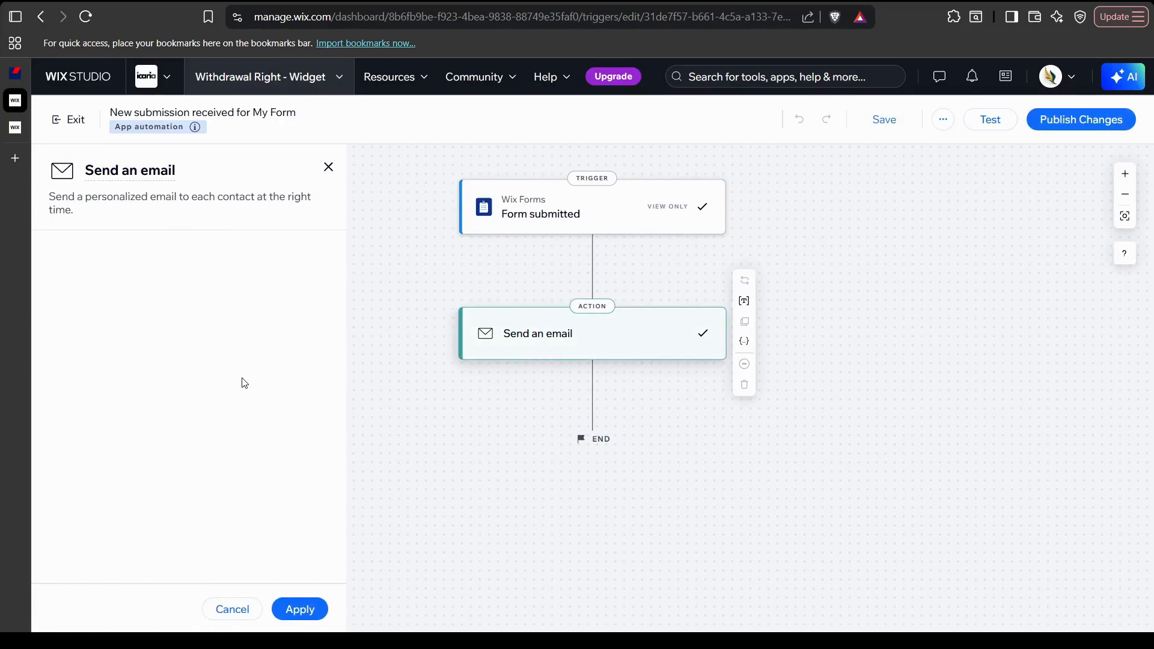
scroll(198, 373, down, 10)
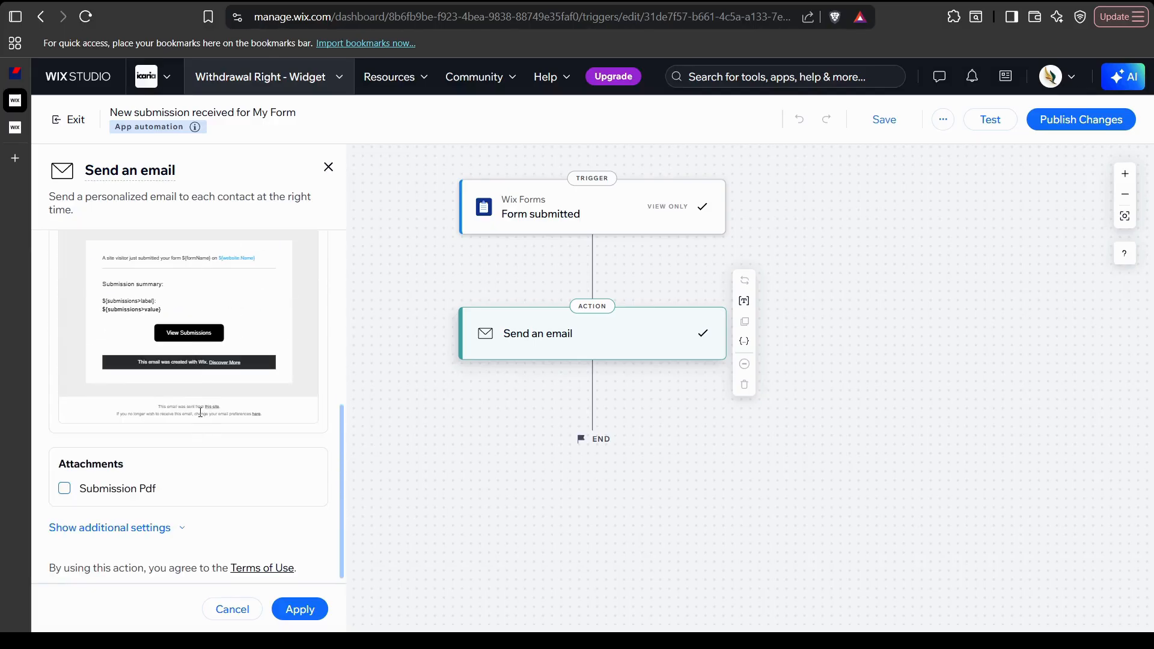
click(166, 526)
scroll(207, 457, down, 5)
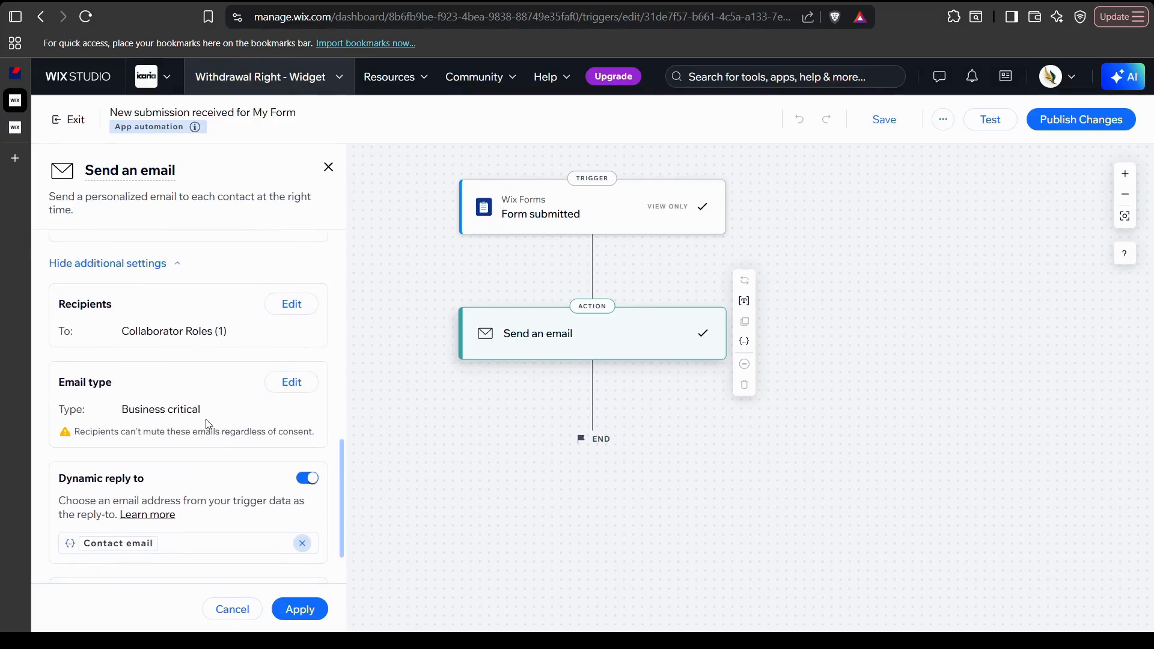
Replace Marketing Manager with Admin (Co-Owner) as the only recipient collaborator role
click(283, 314)
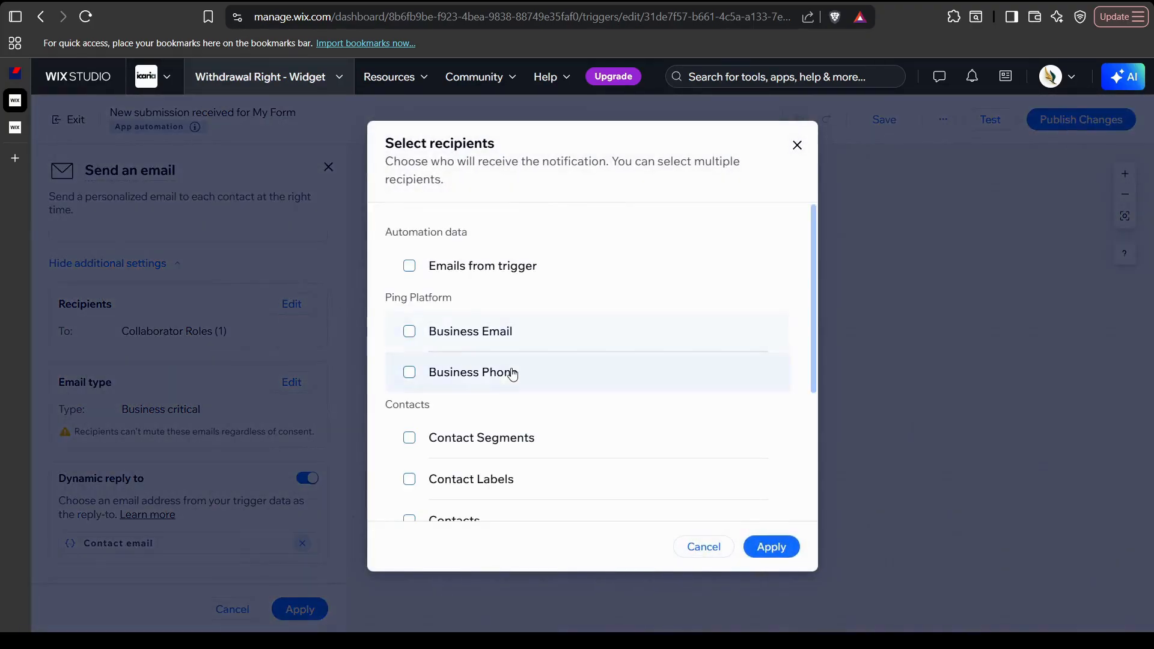
scroll(510, 374, down, 3)
click(523, 417)
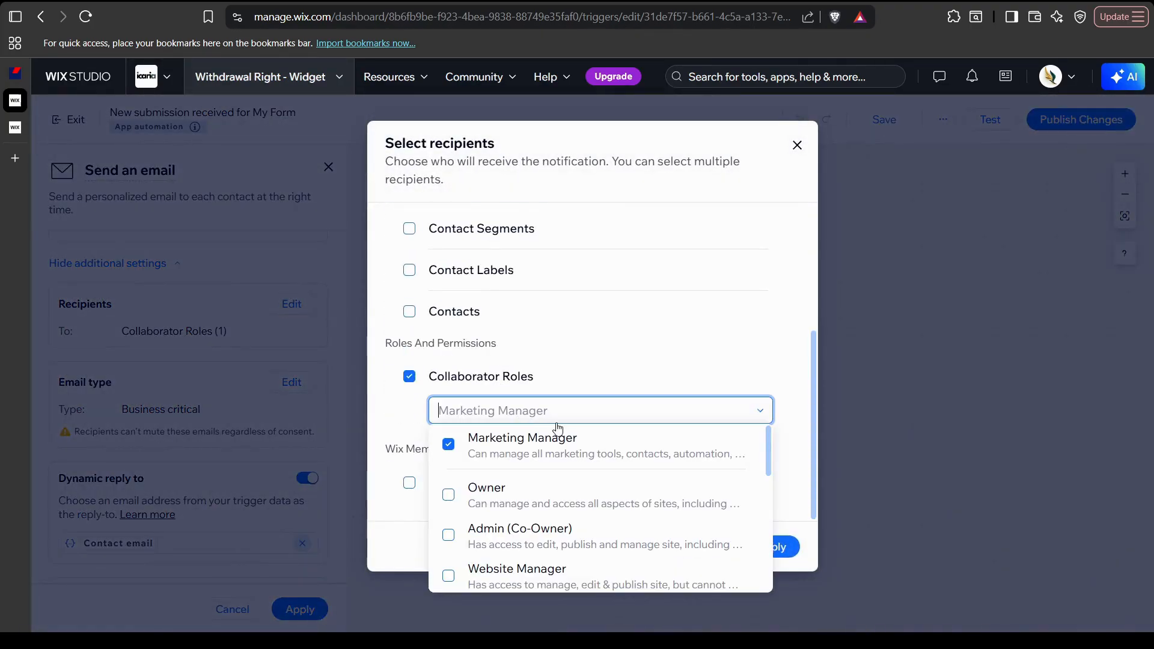
click(448, 499)
click(450, 499)
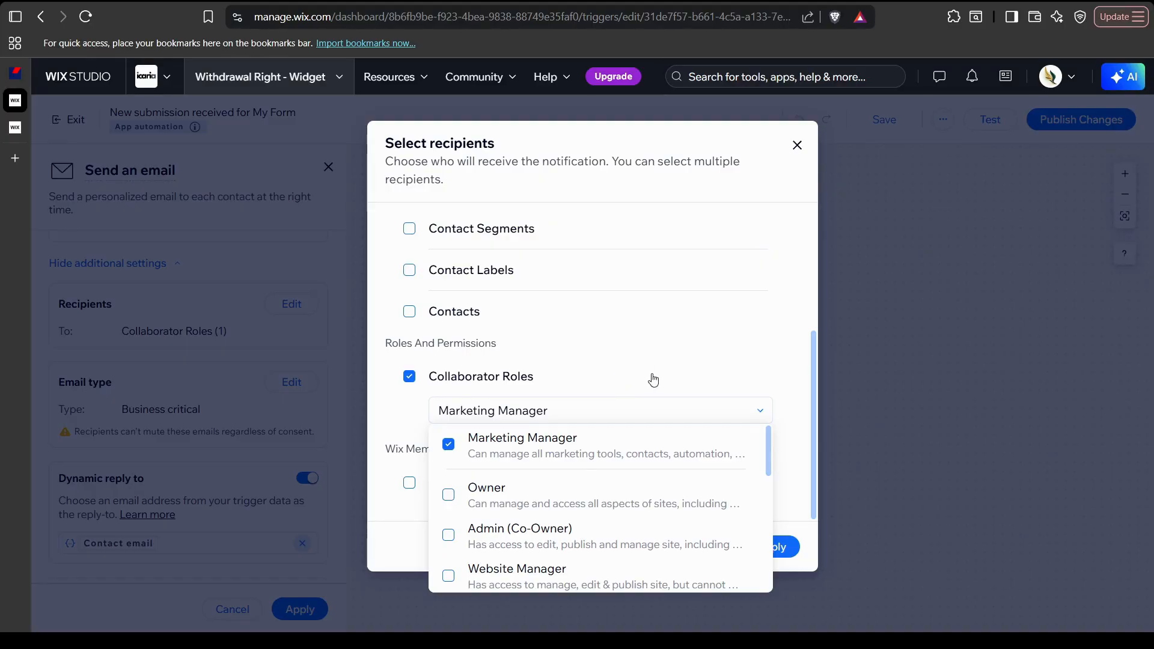
click(786, 384)
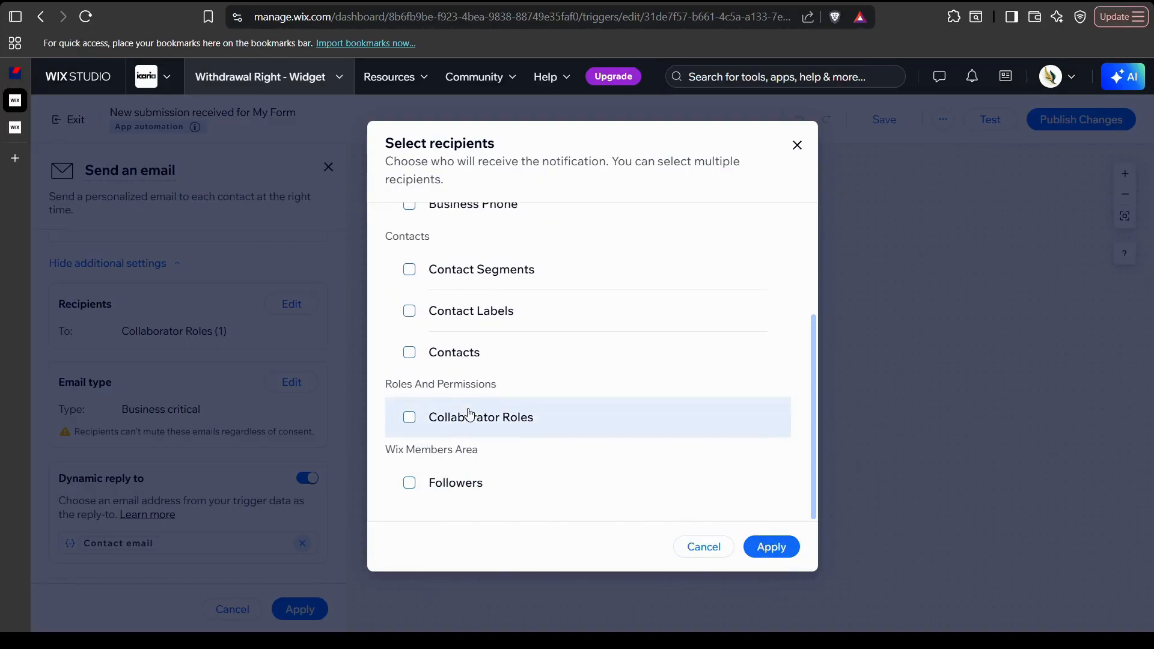
click(442, 416)
click(577, 414)
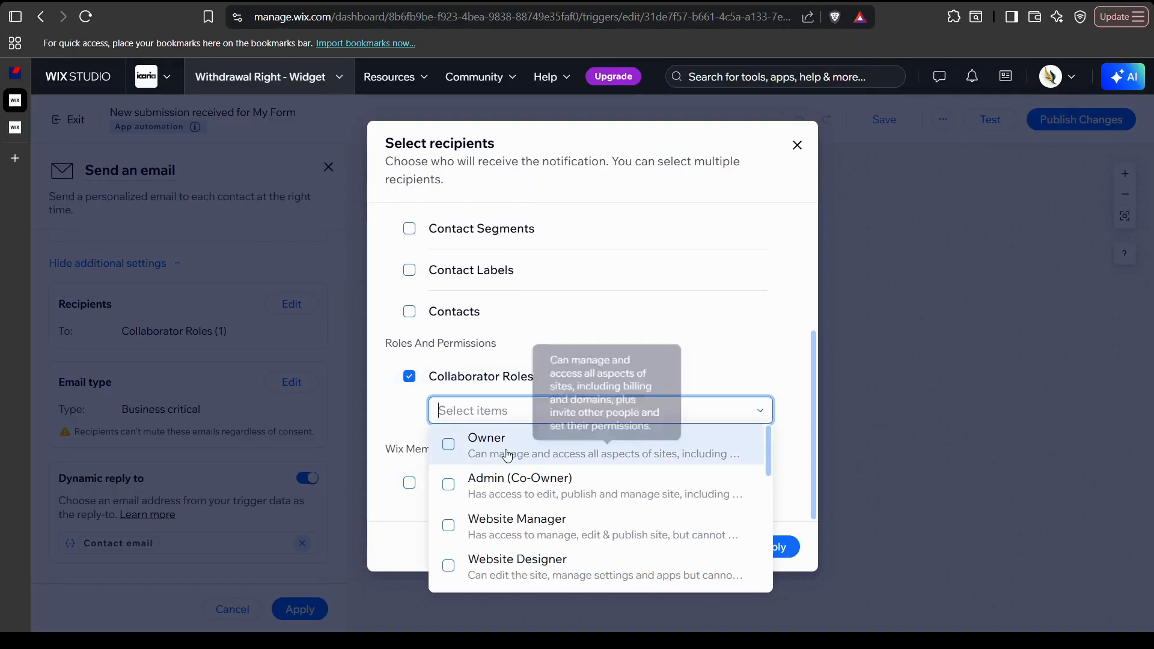
click(474, 481)
click(807, 539)
Apply the recipient and Send an email settings, then publish the automation changes
click(782, 546)
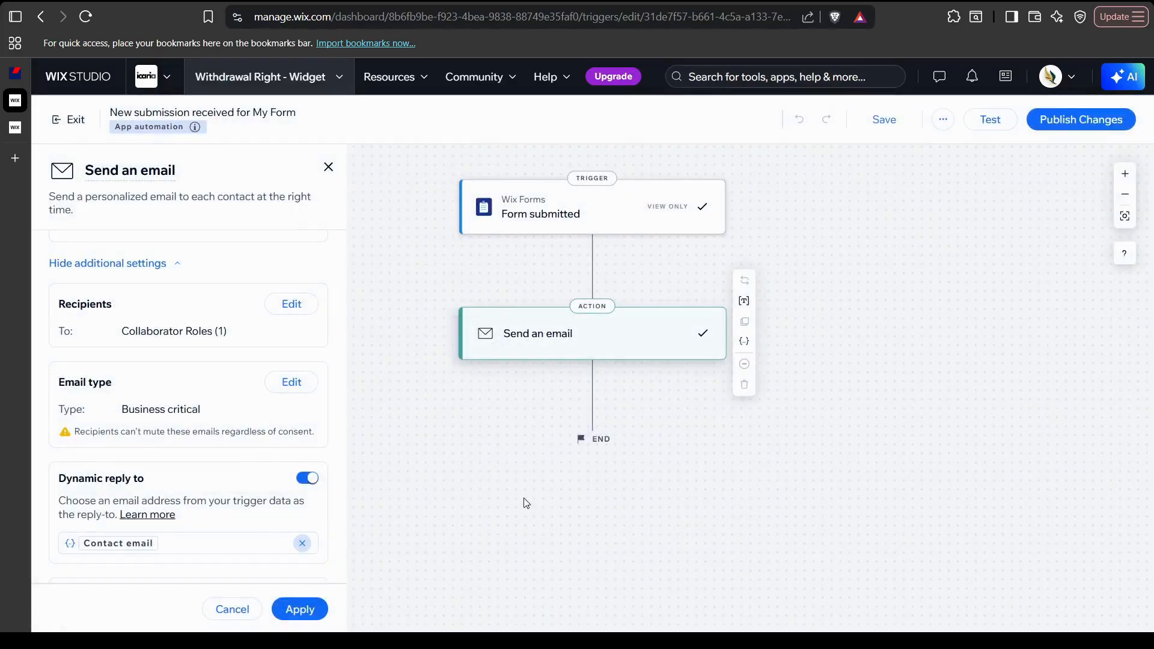
scroll(247, 519, down, 1)
click(294, 609)
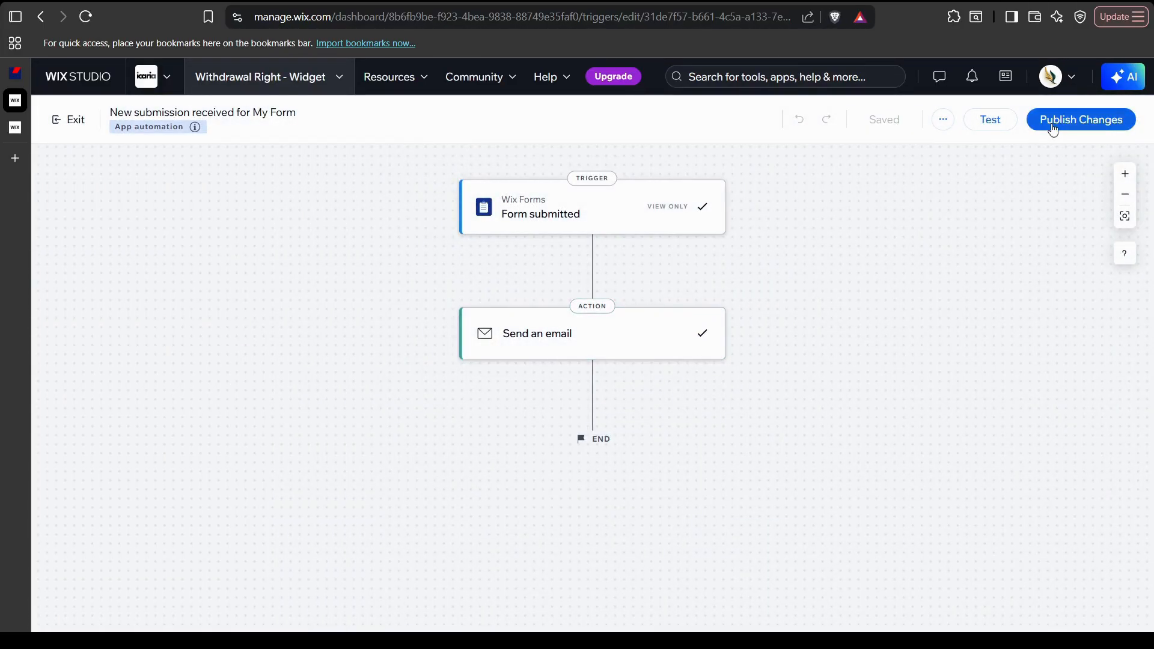
click(1057, 123)
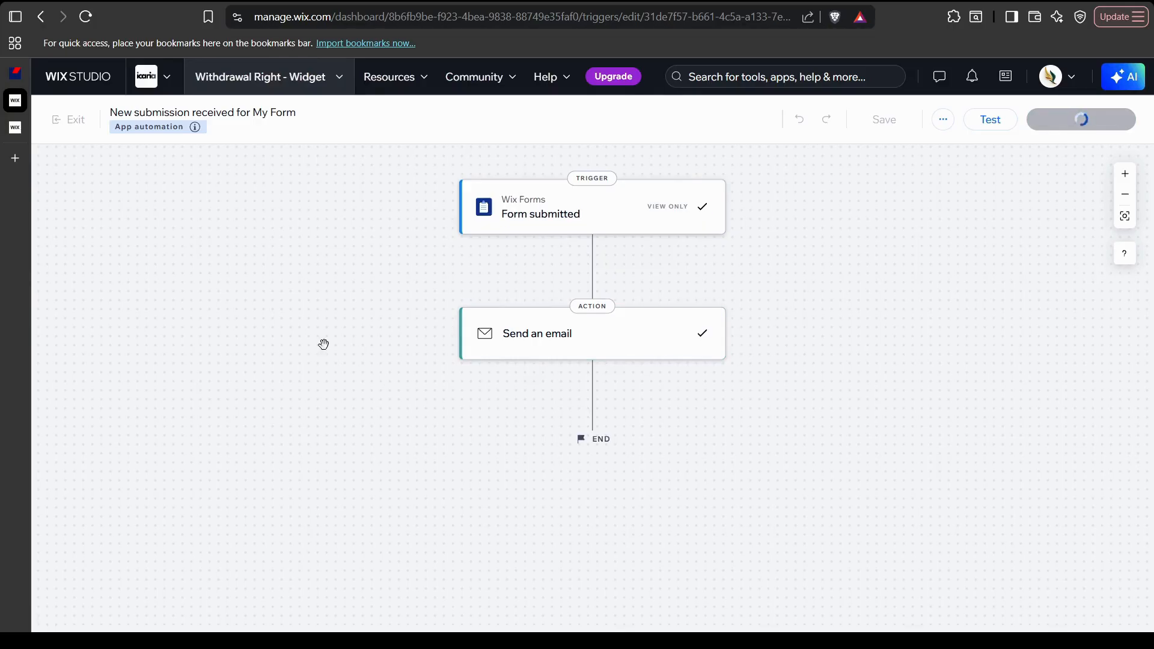